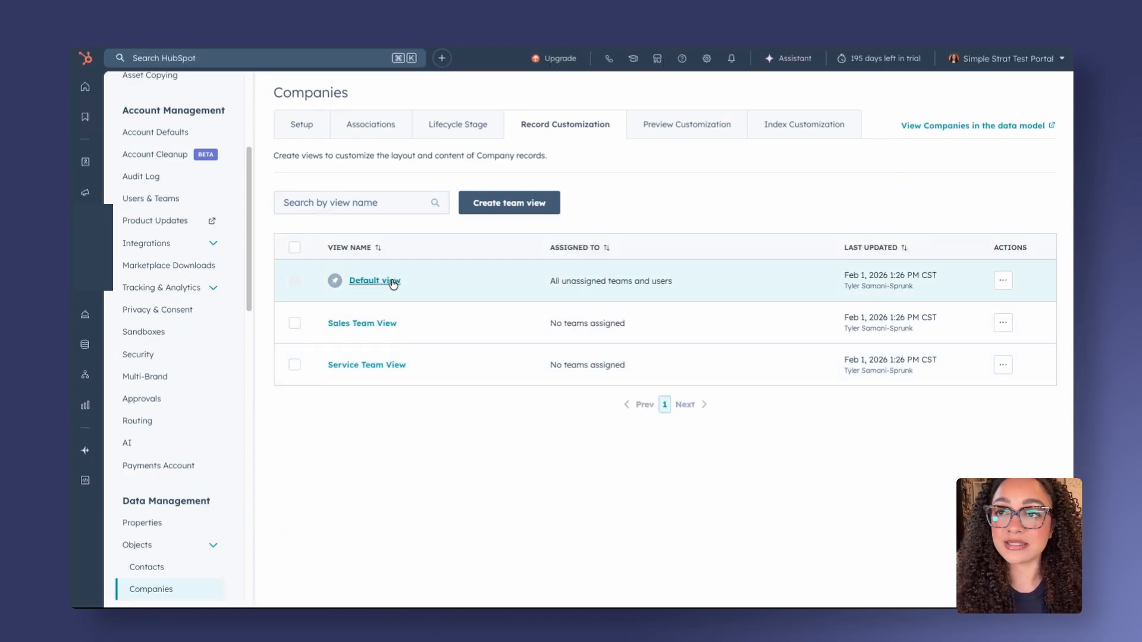
Open the companies Default view record layout and browse the cards available for the middle column
{"action": "left_click", "coordinate": [380, 281]}
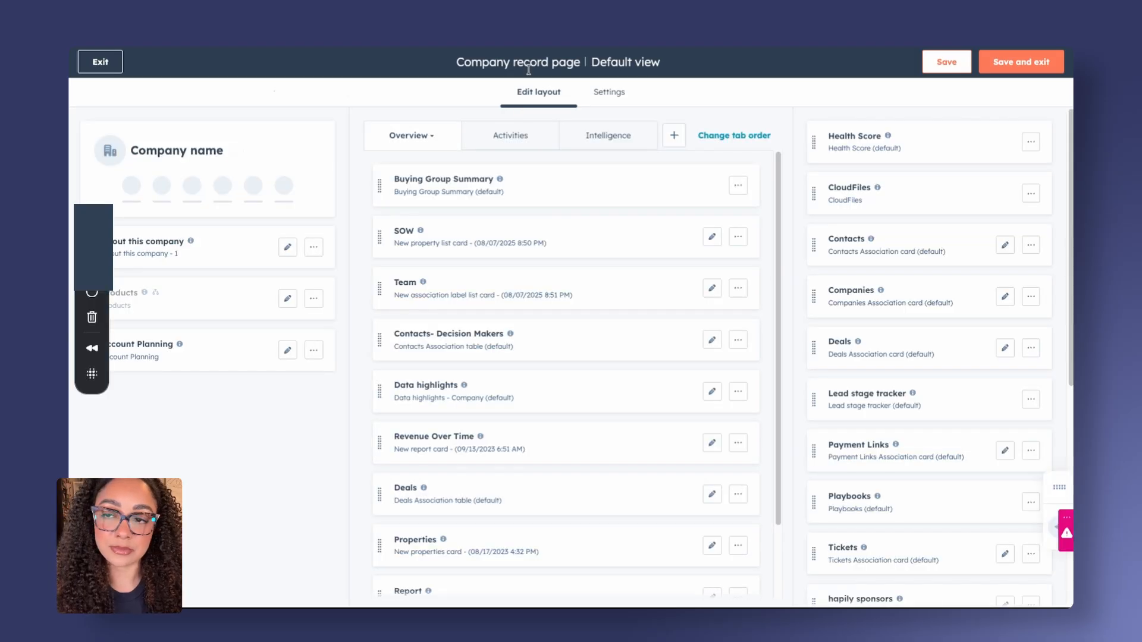
{"action": "left_click", "coordinate": [565, 212]}
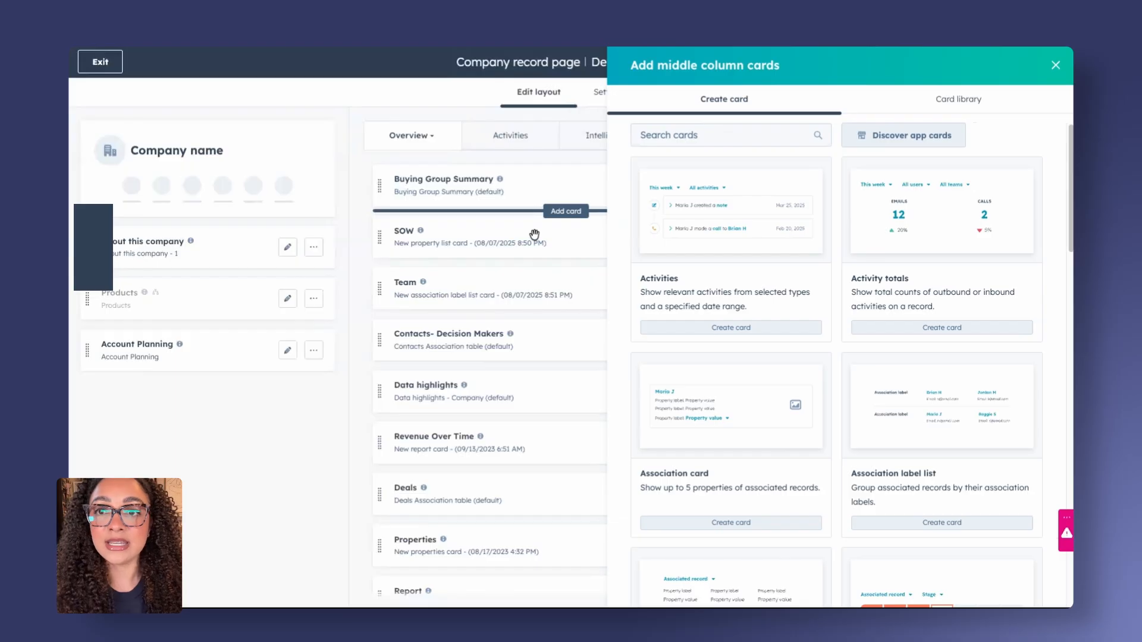
{"action": "left_click", "coordinate": [718, 137]}
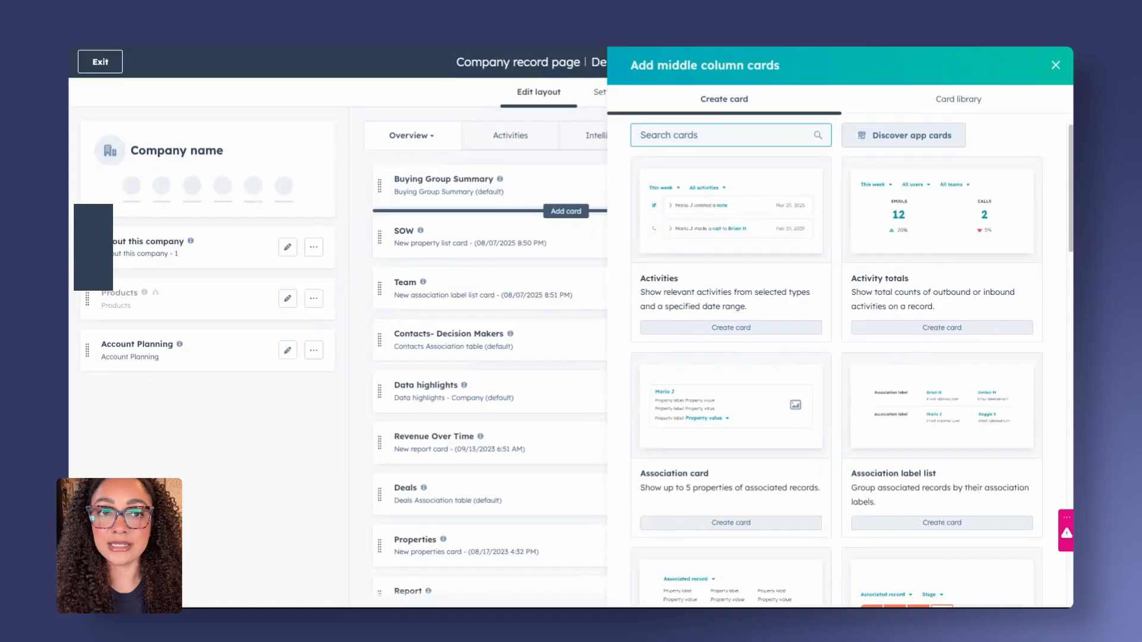
{"action": "left_click", "coordinate": [1056, 66]}
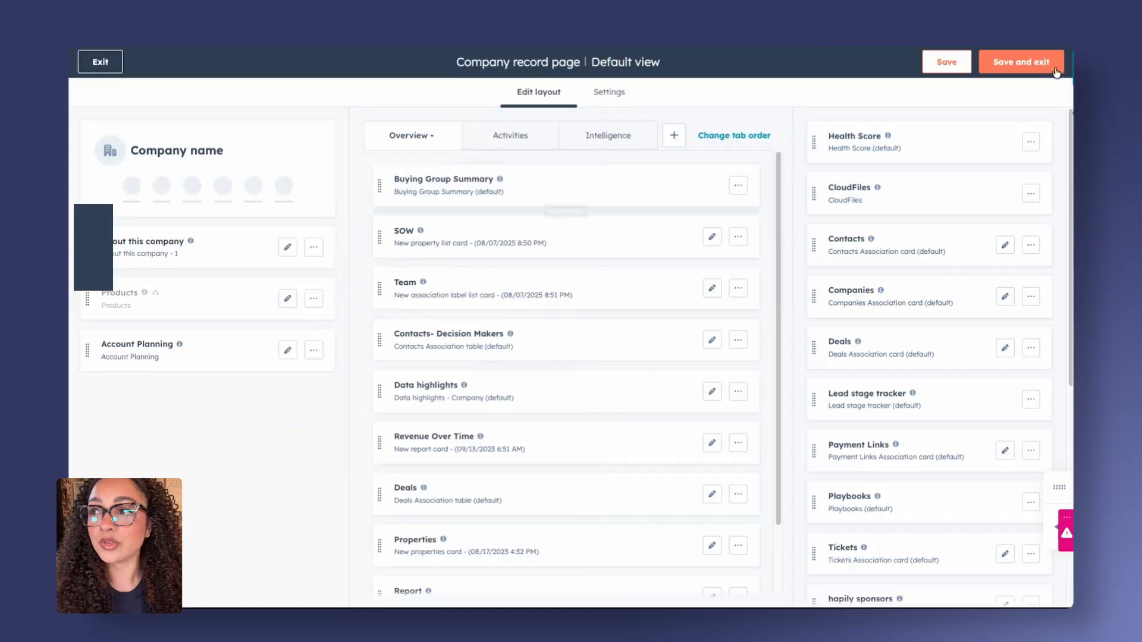
{"action": "left_click", "coordinate": [122, 69]}
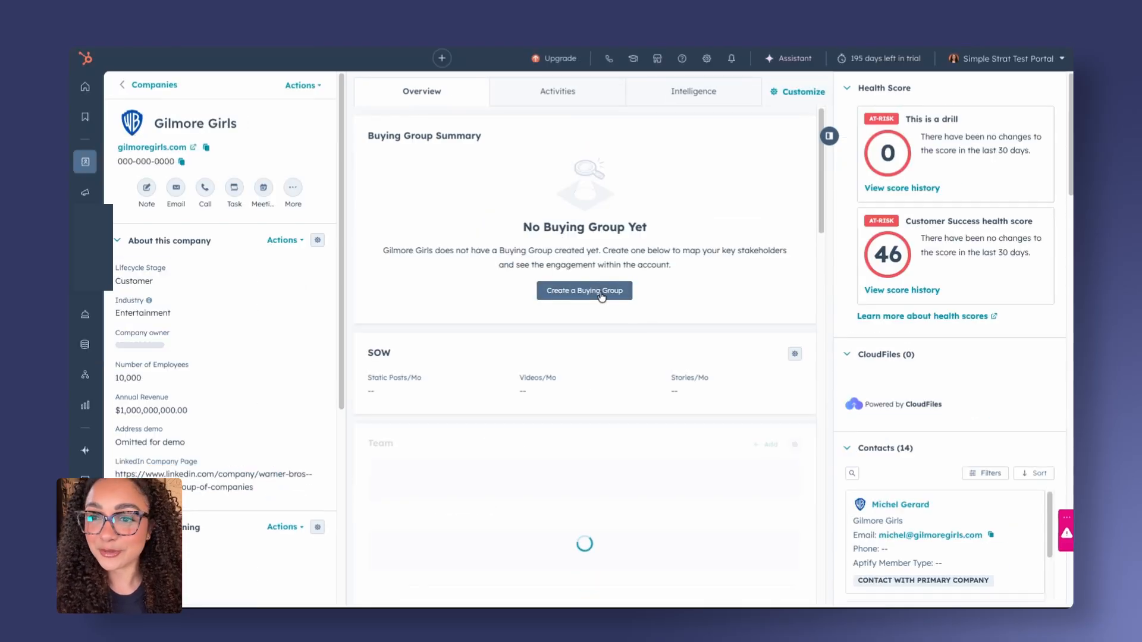
Create a buying group for the Gilmore Girls company and start a first Buying Group Template
{"action": "left_click", "coordinate": [602, 295]}
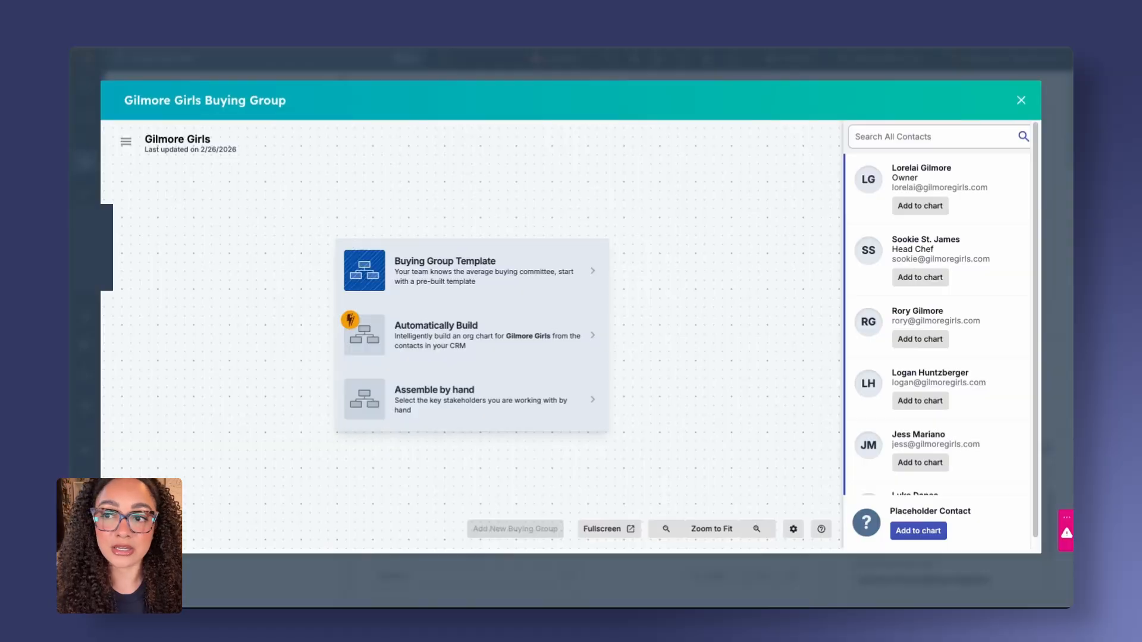
{"action": "left_click", "coordinate": [526, 286]}
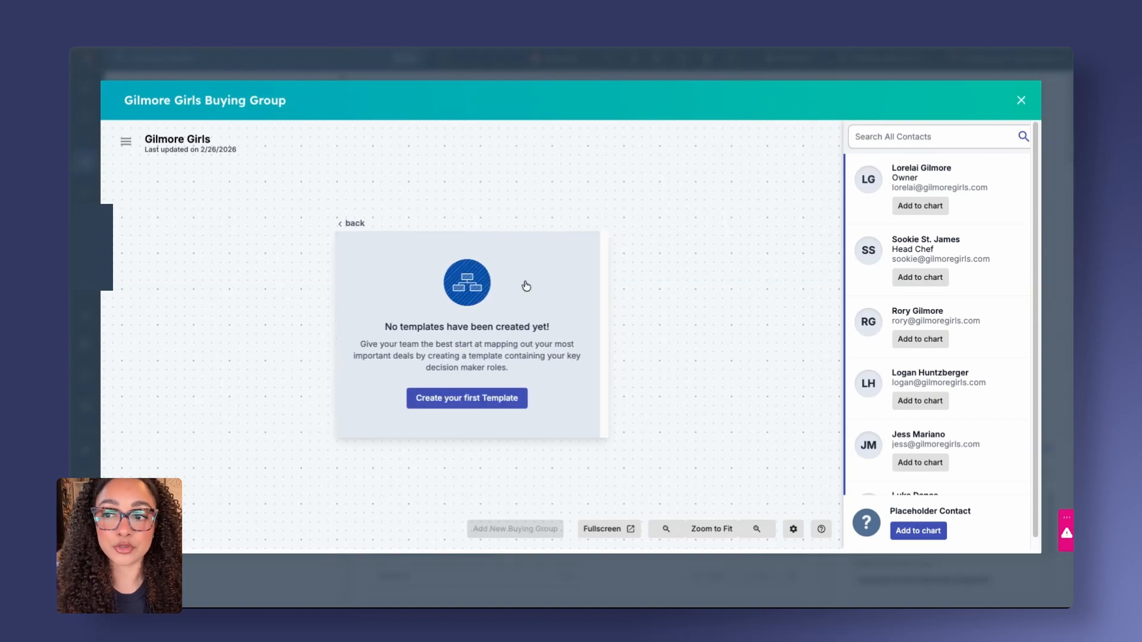
{"action": "left_click", "coordinate": [504, 399]}
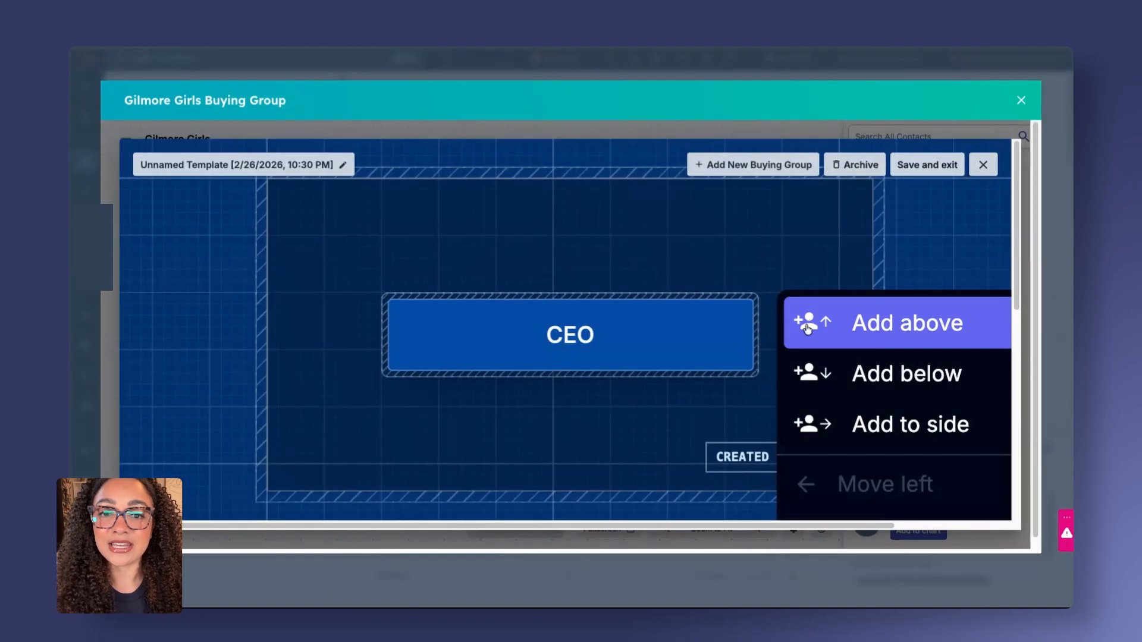
Add a role below CEO in the template named Director of Marketing
{"action": "left_click", "coordinate": [874, 387]}
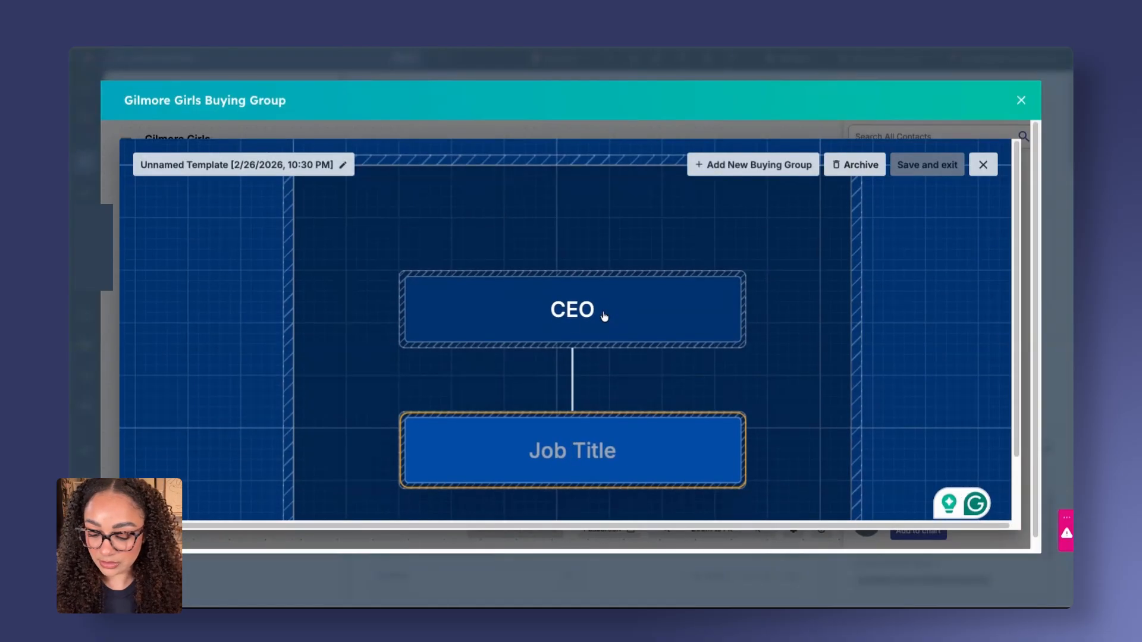
{"action": "type", "text": "Directo"}
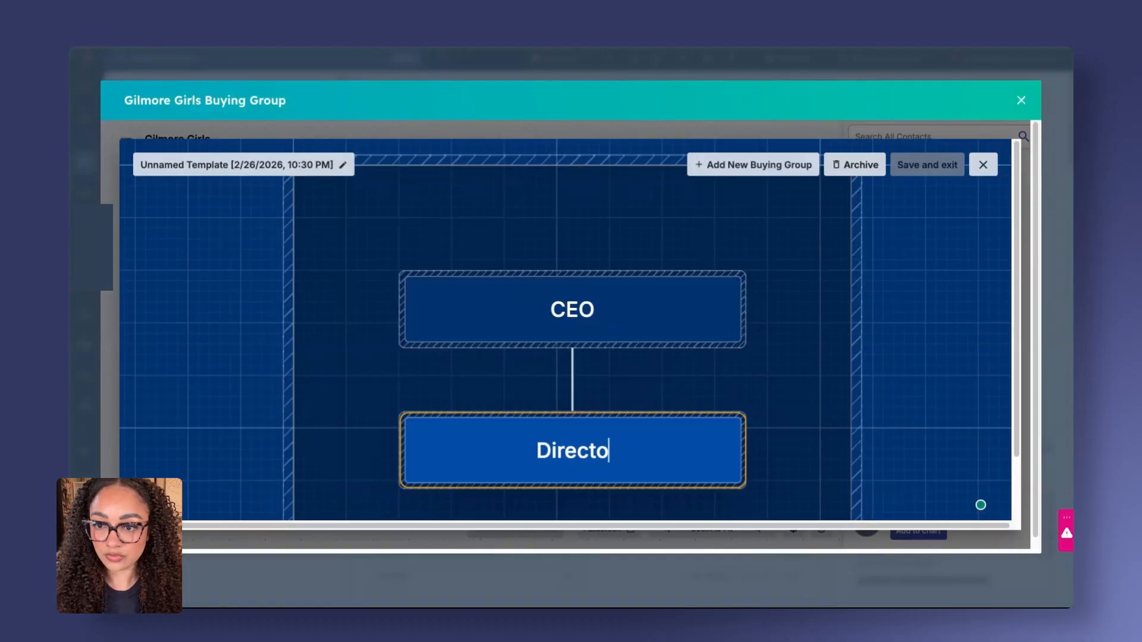
{"action": "type", "text": "r of Mark"}
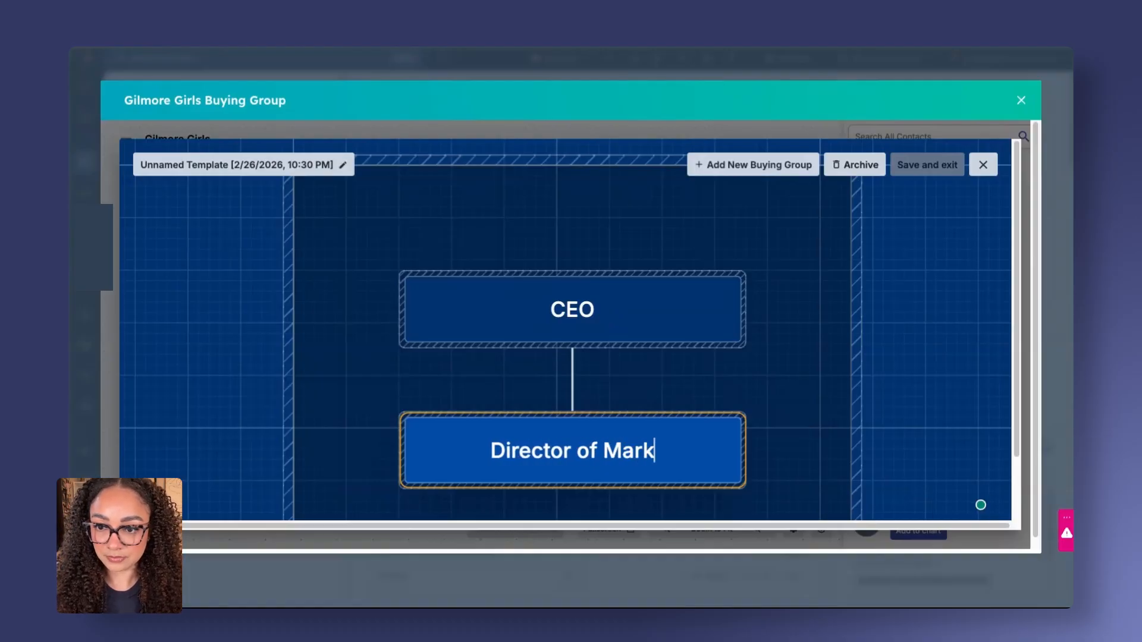
{"action": "type", "text": "eting"}
Add another job title node under CEO beside Director of Marketing
{"action": "left_click", "coordinate": [694, 406]}
{"action": "left_click", "coordinate": [688, 467]}
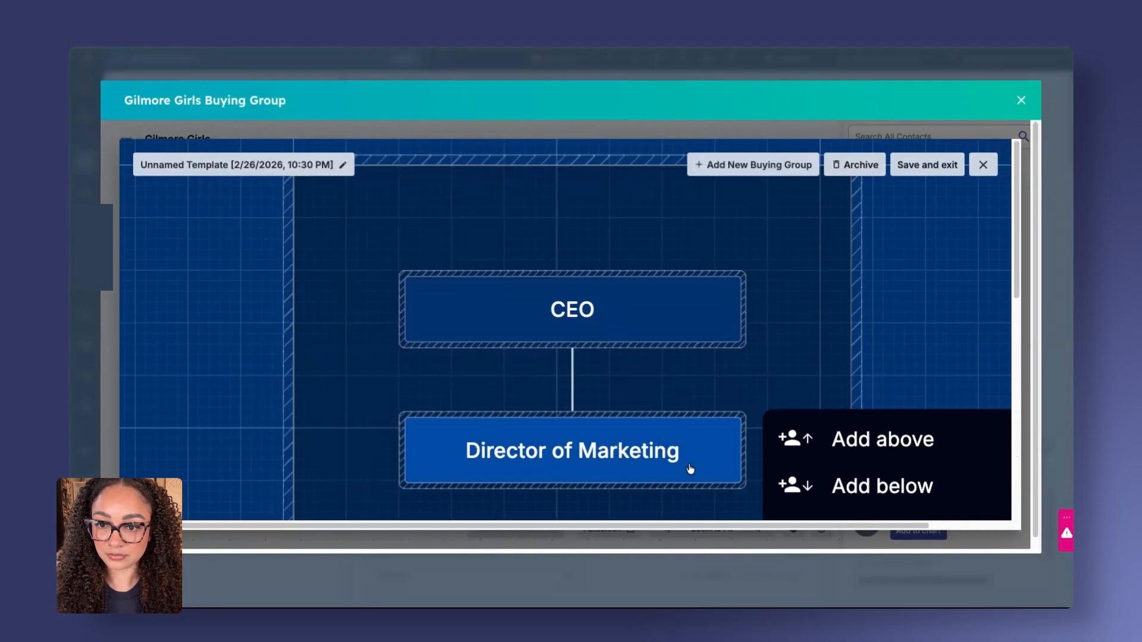
{"action": "scroll", "coordinate": [899, 470], "scroll_direction": "down", "scroll_amount": 2}
{"action": "left_click", "coordinate": [898, 492]}
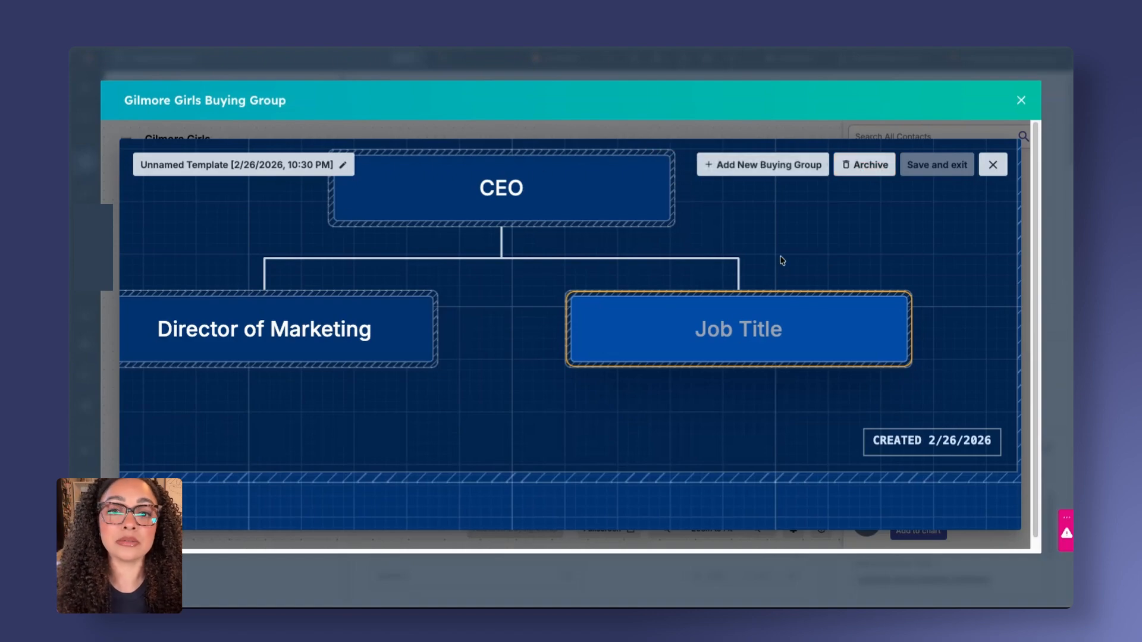
Archive the unnamed template and close the template editor
{"action": "left_click", "coordinate": [879, 169]}
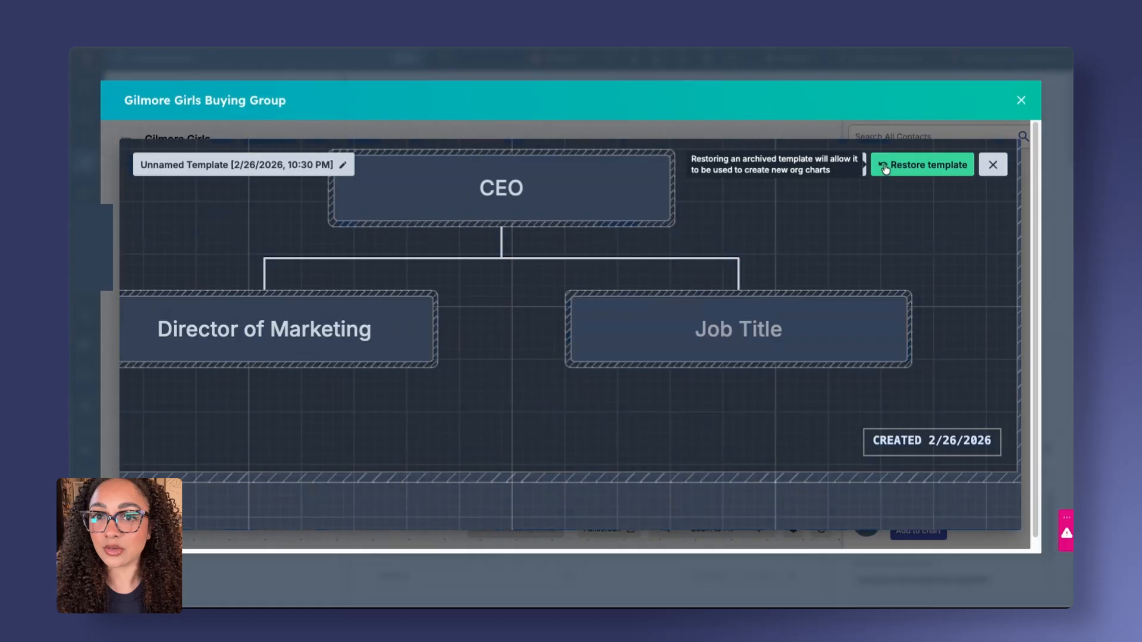
{"action": "left_click", "coordinate": [921, 164]}
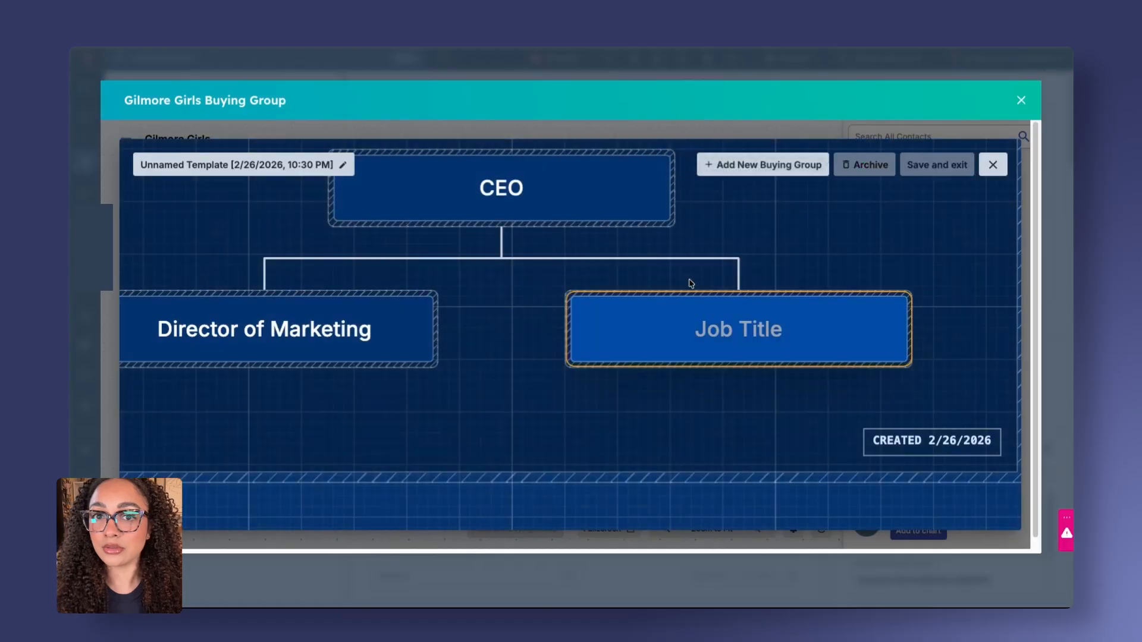
{"action": "left_click", "coordinate": [867, 170]}
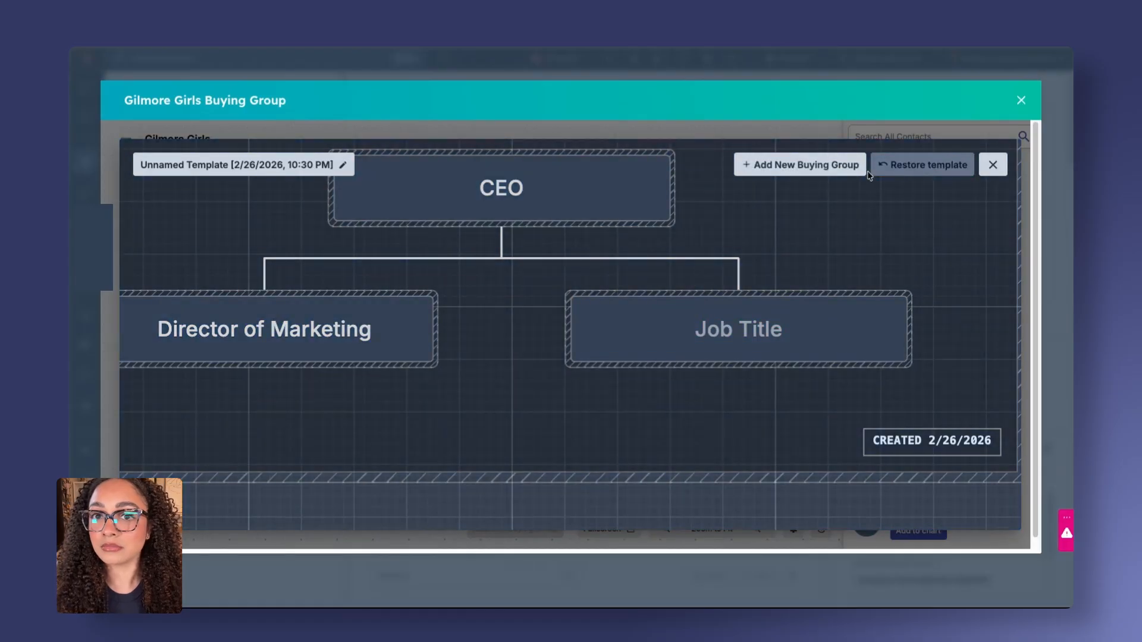
{"action": "triple_click", "coordinate": [742, 112]}
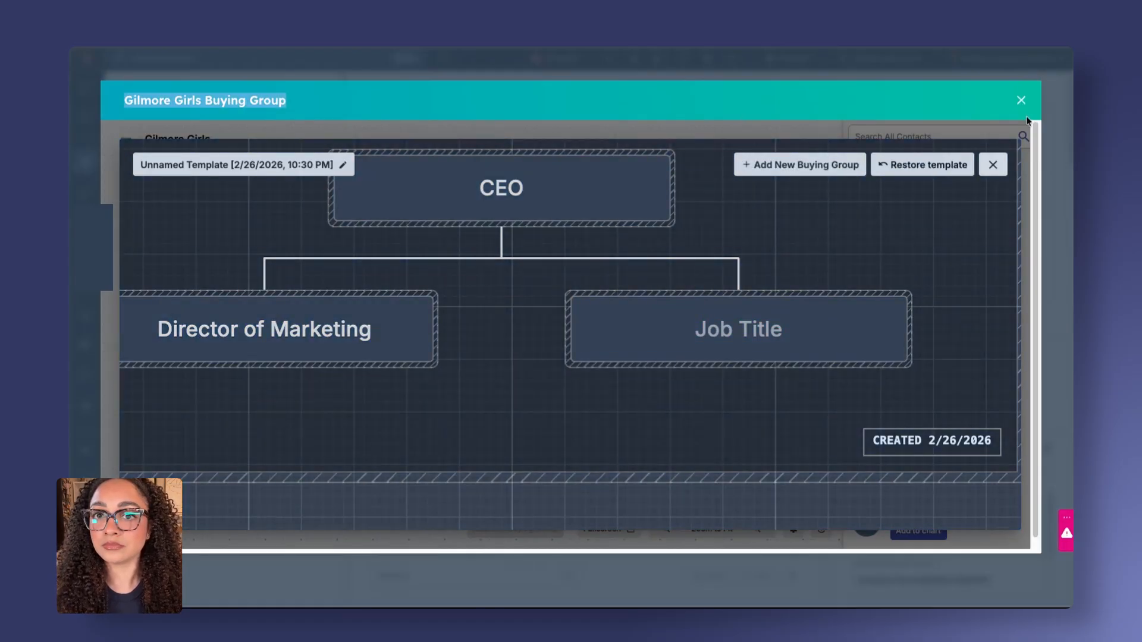
{"action": "left_click", "coordinate": [993, 166]}
Return to the build options and choose to assemble the buying group by hand
{"action": "left_click", "coordinate": [630, 380]}
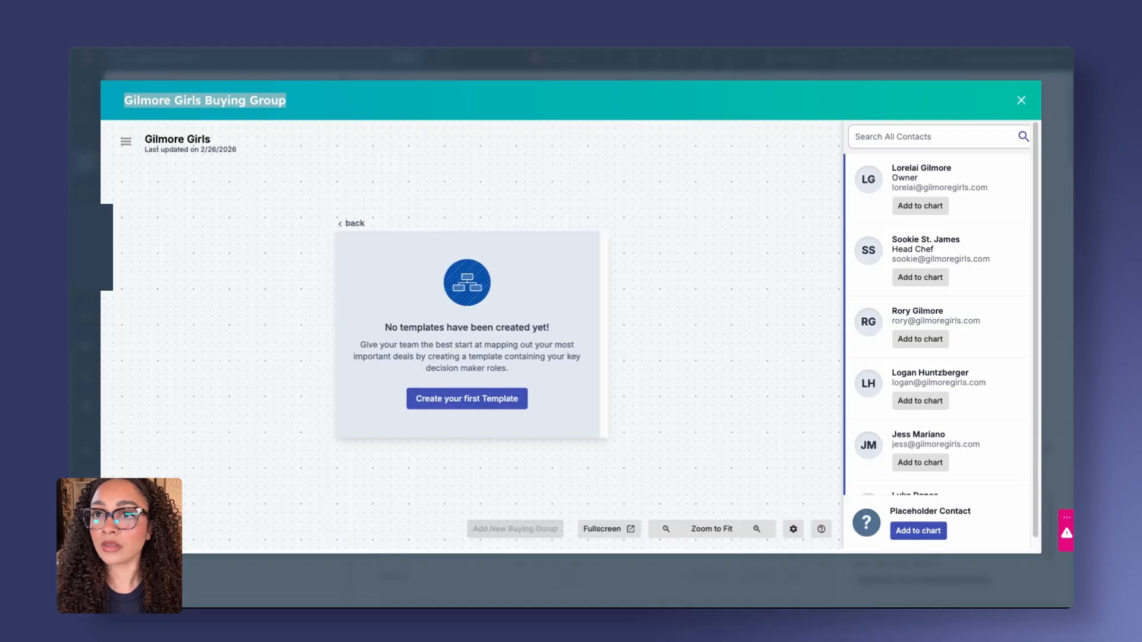
{"action": "left_click", "coordinate": [351, 223]}
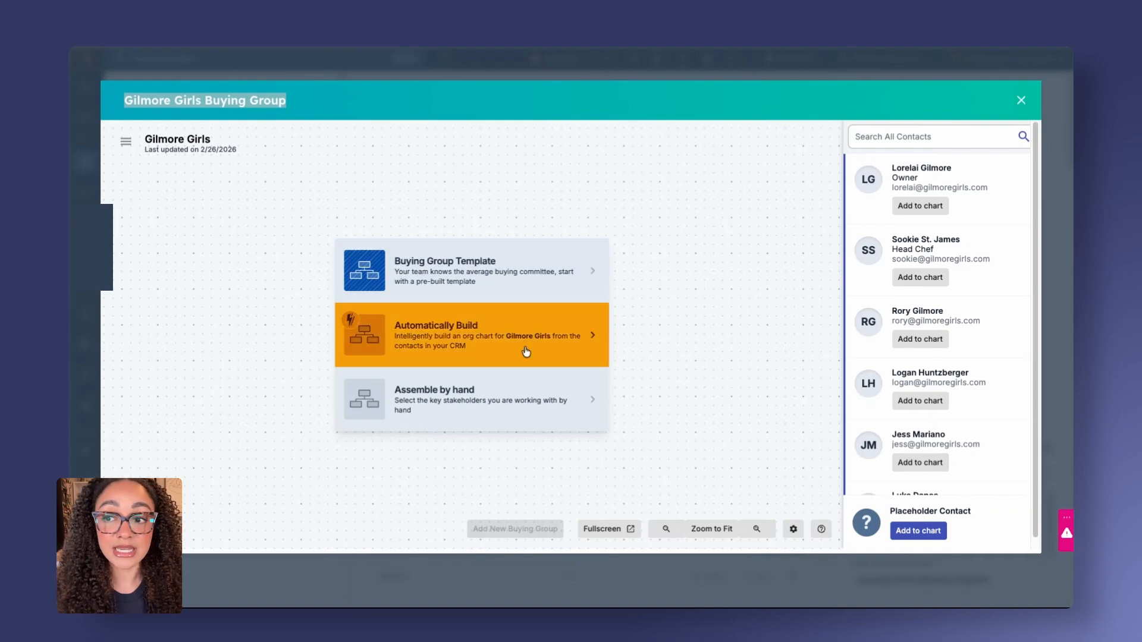
{"action": "left_click", "coordinate": [493, 406]}
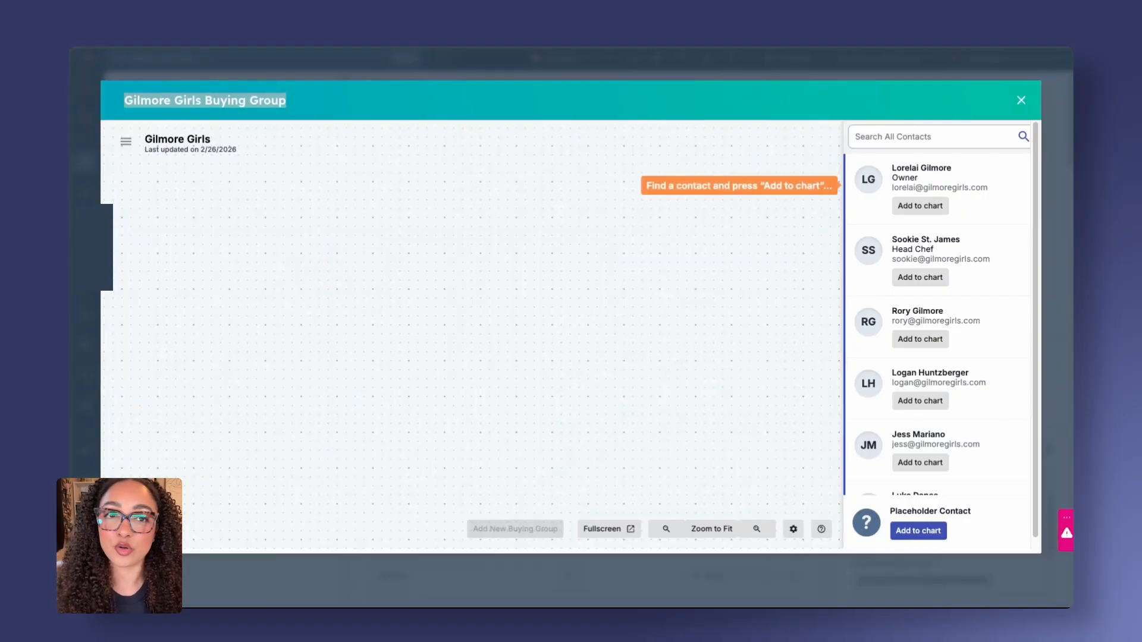
Add the Owner contact to the chart and add the Head Chef contact as her manager
{"action": "left_click", "coordinate": [920, 205]}
{"action": "left_click", "coordinate": [920, 339]}
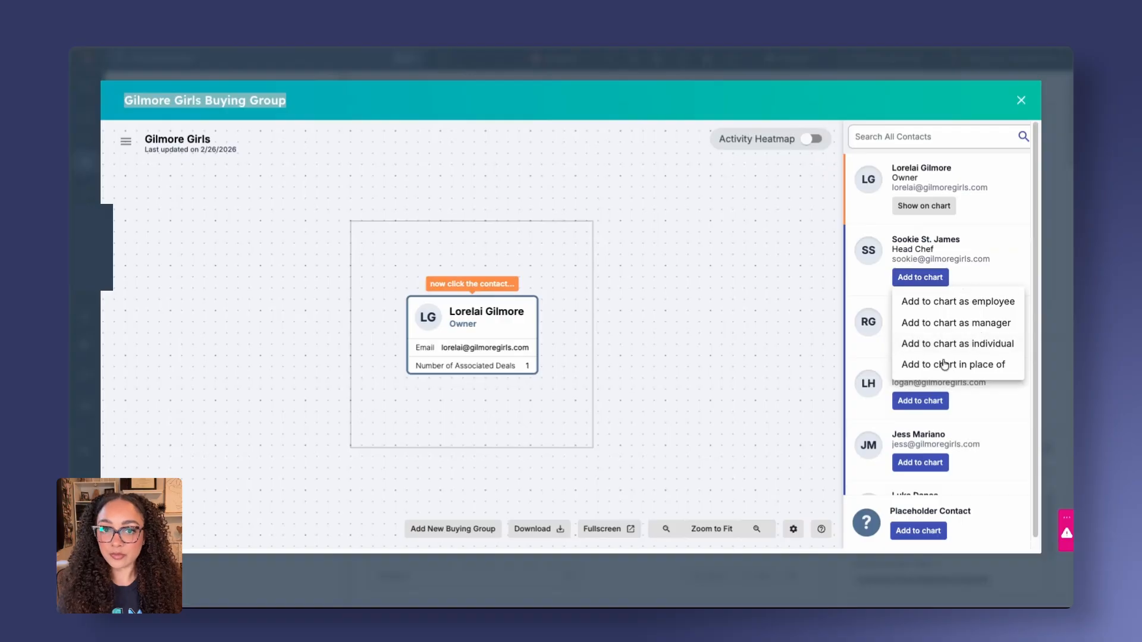
{"action": "left_click", "coordinate": [946, 323]}
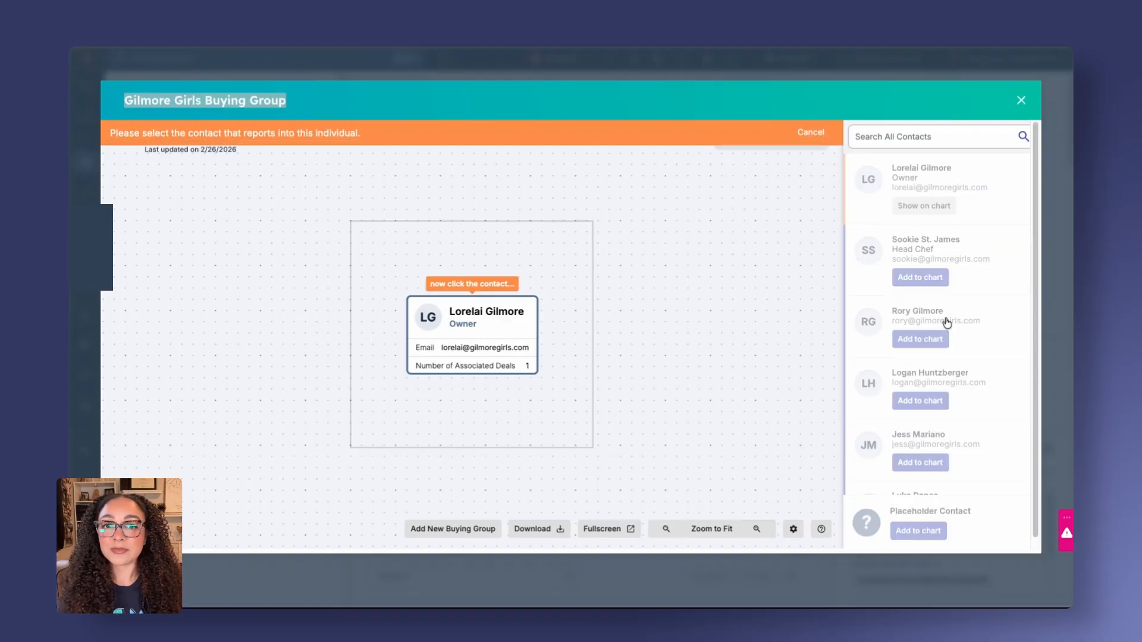
{"action": "left_click", "coordinate": [500, 331]}
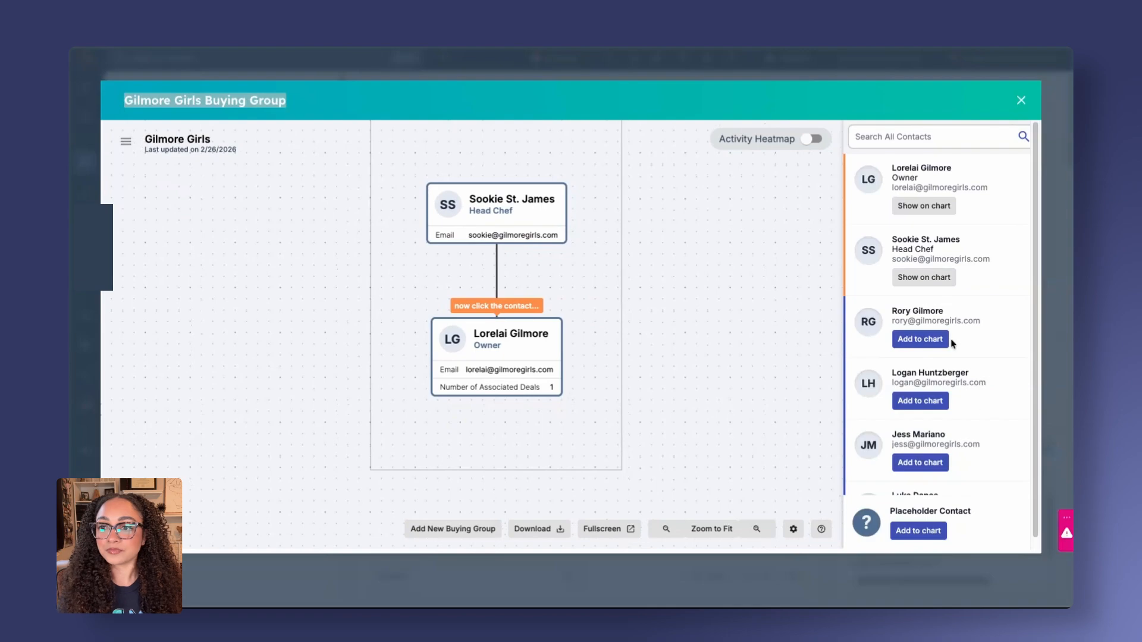
Add the next three contacts in the list to the chart as employees reporting to the Owner
{"action": "left_click", "coordinate": [928, 340]}
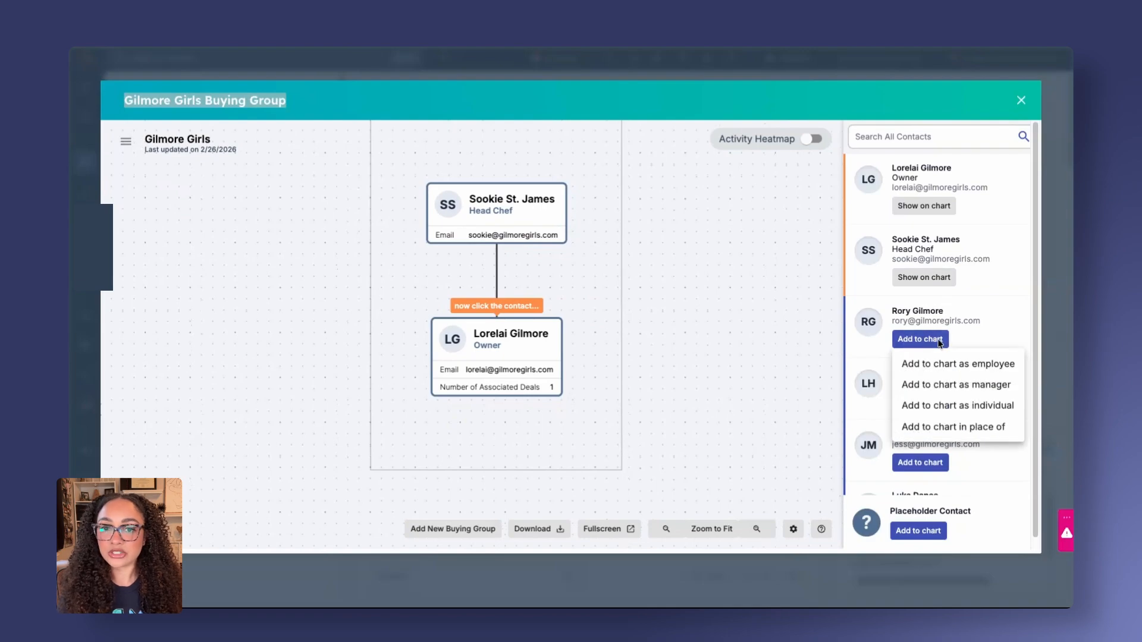
{"action": "left_click", "coordinate": [959, 364]}
{"action": "left_click", "coordinate": [517, 377]}
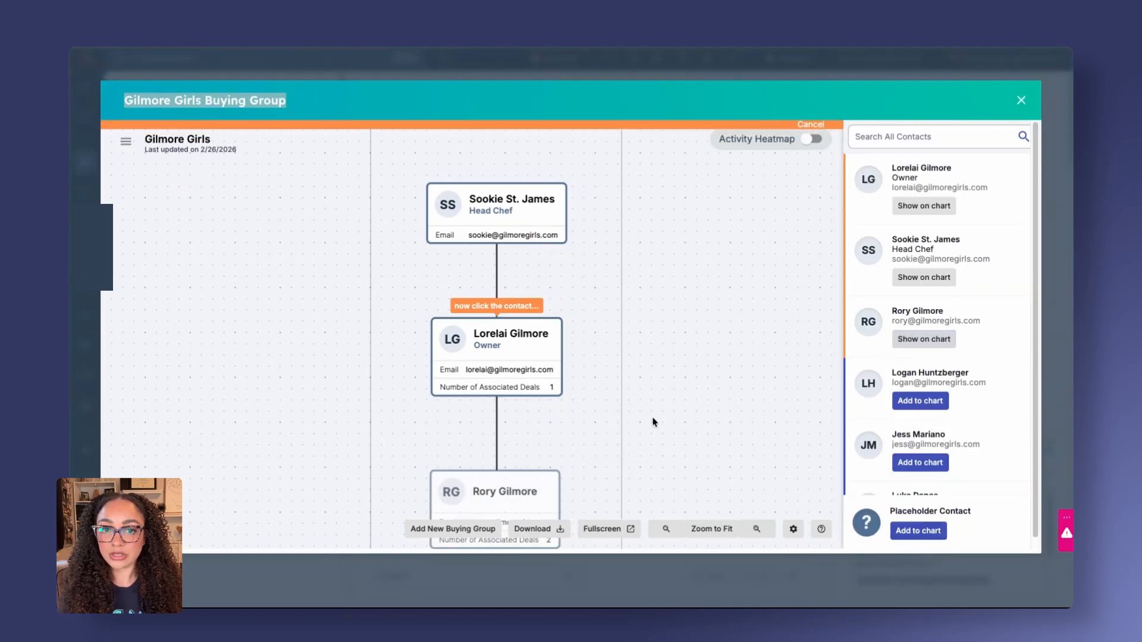
{"action": "left_click", "coordinate": [905, 407]}
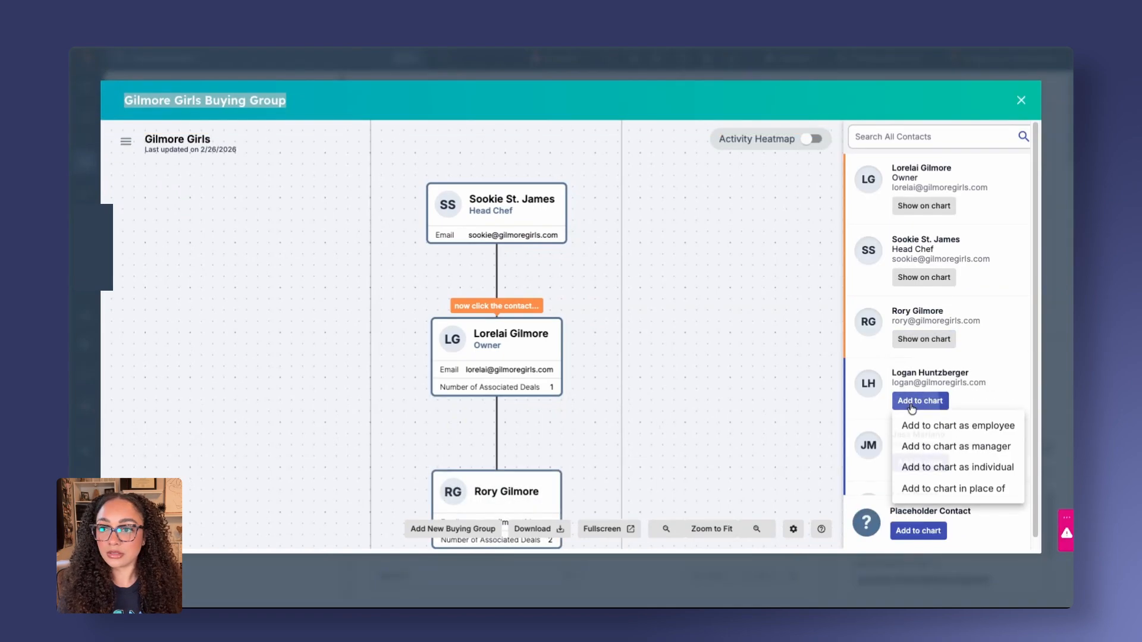
{"action": "left_click", "coordinate": [966, 426]}
{"action": "left_click", "coordinate": [551, 378]}
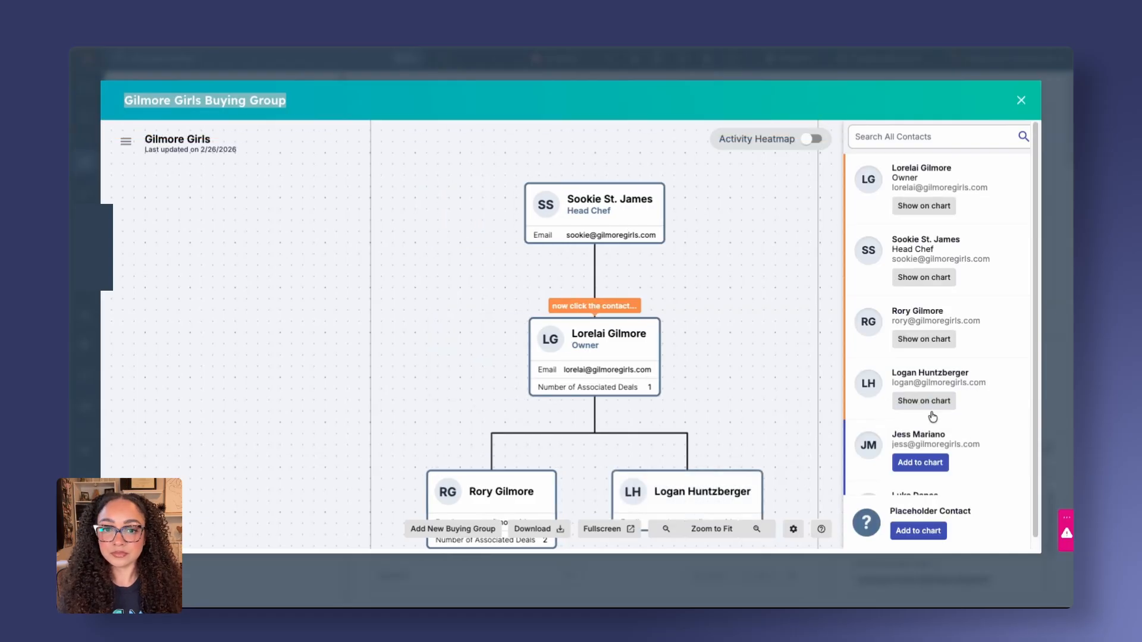
{"action": "left_click", "coordinate": [920, 462]}
{"action": "left_click", "coordinate": [982, 473]}
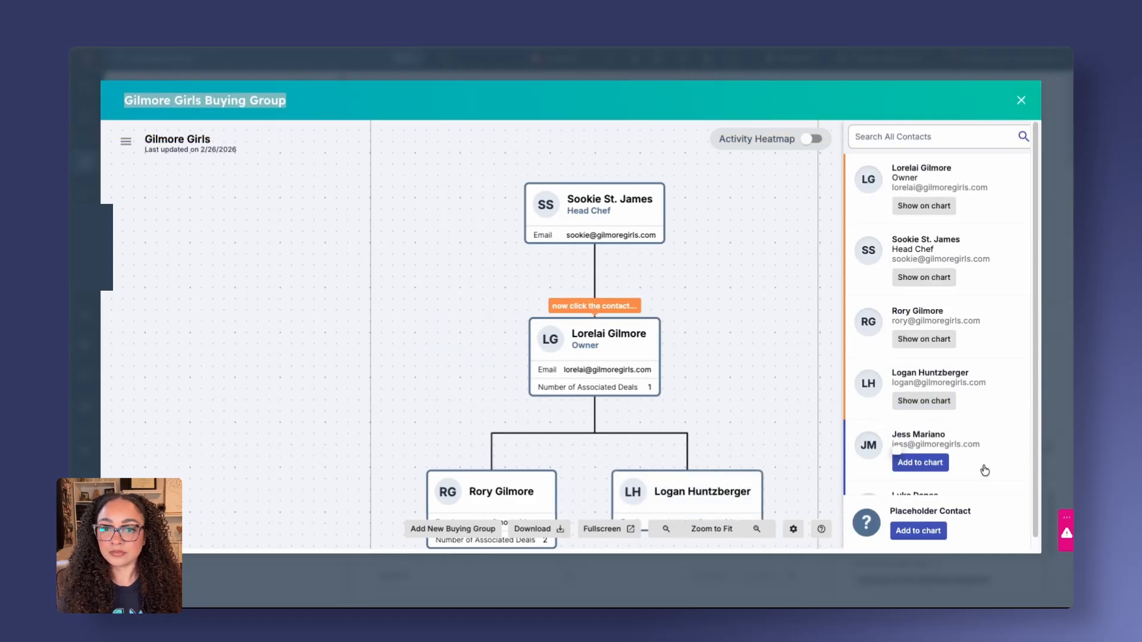
{"action": "left_click", "coordinate": [644, 382]}
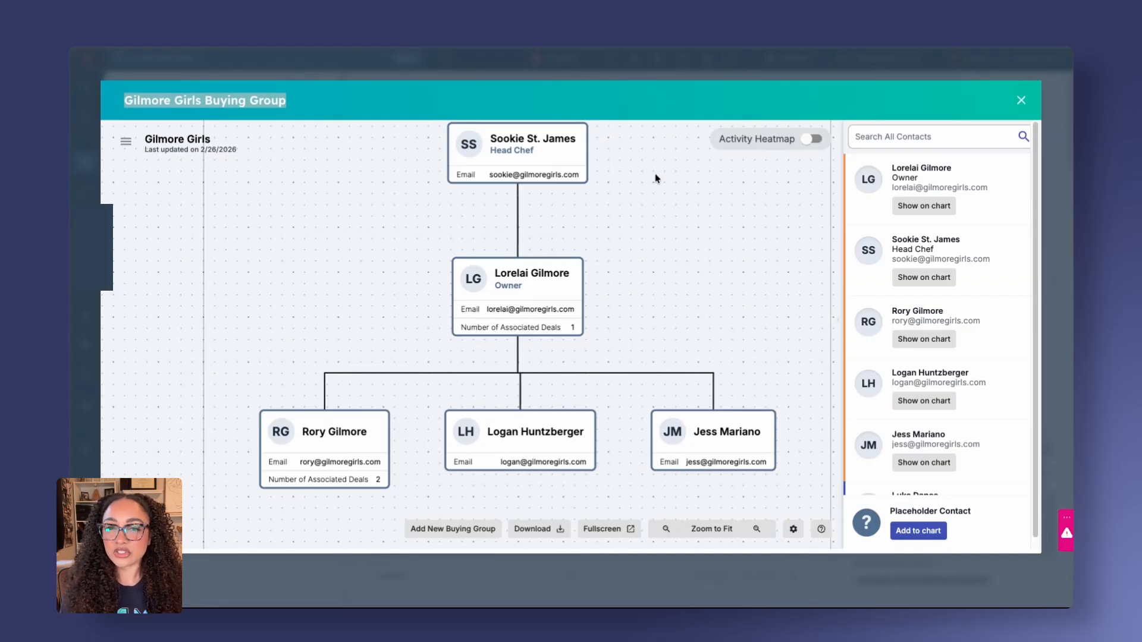
Set the Head Chef's buying roles to Budget Holder and Decision Maker
{"action": "left_click", "coordinate": [517, 157]}
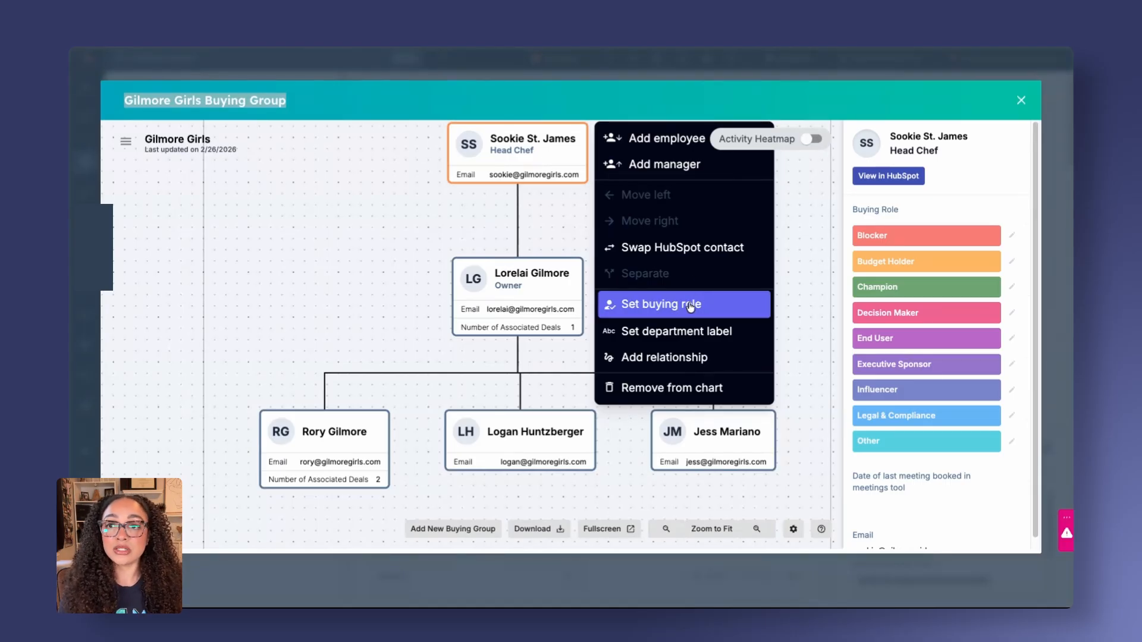
{"action": "left_click", "coordinate": [666, 307]}
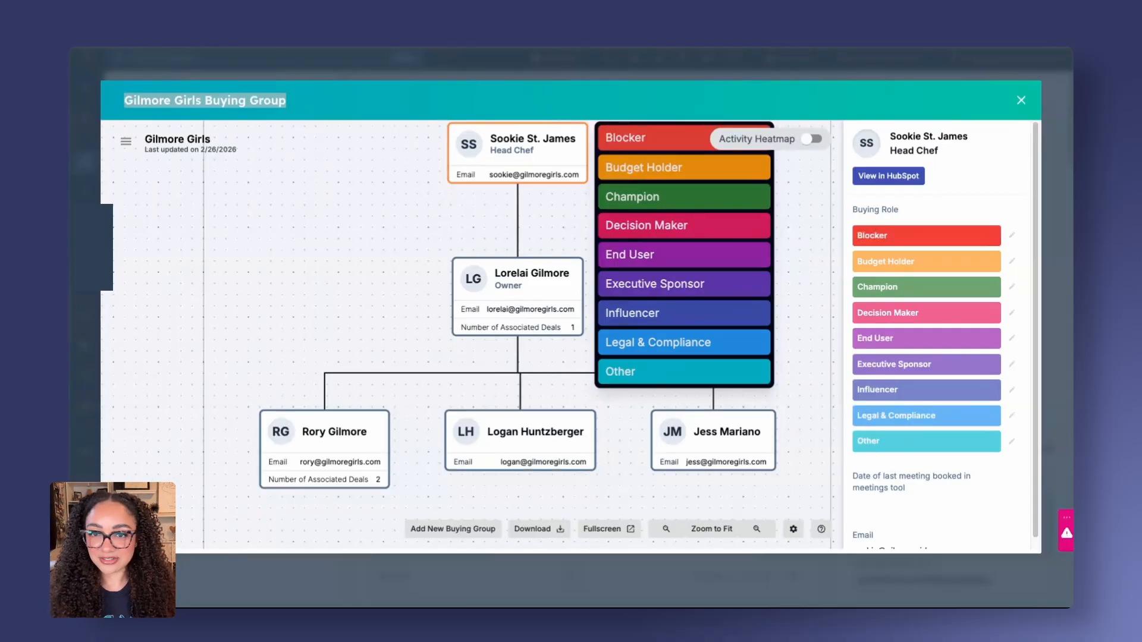
{"action": "left_click", "coordinate": [1017, 244]}
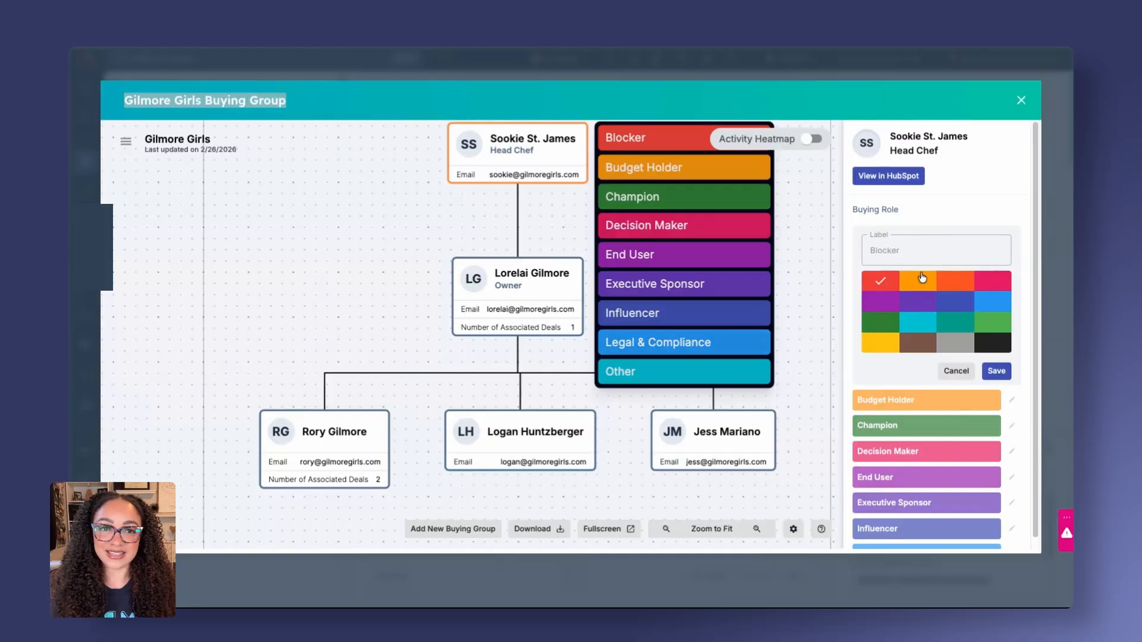
{"action": "left_click", "coordinate": [956, 370]}
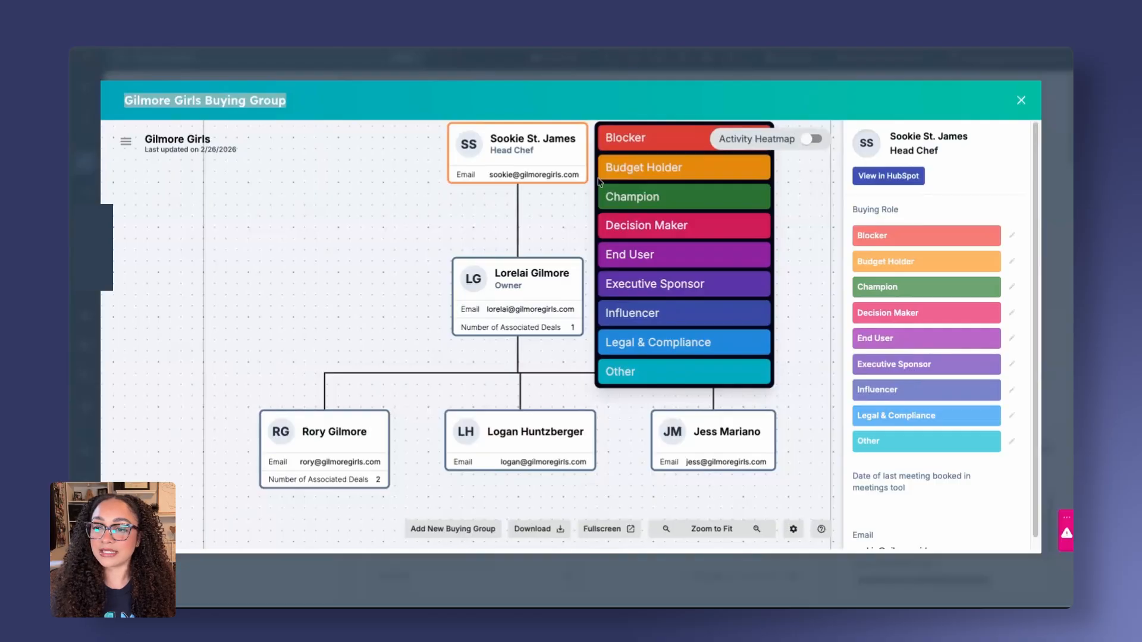
{"action": "left_click", "coordinate": [697, 172]}
{"action": "left_click", "coordinate": [622, 225]}
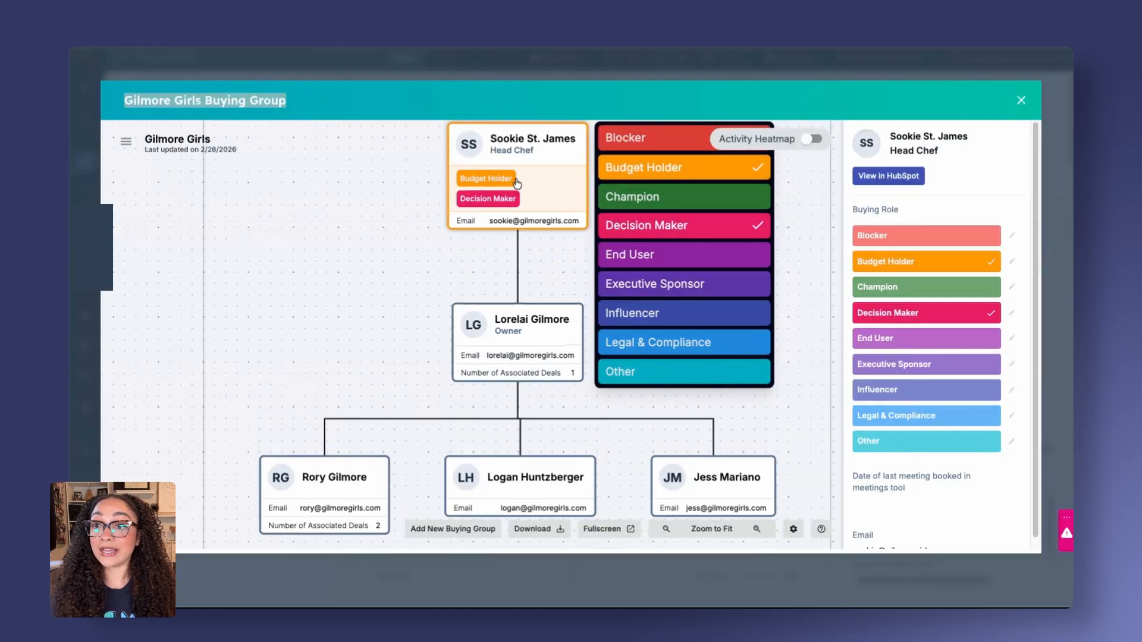
{"action": "scroll", "coordinate": [327, 270], "scroll_direction": "down", "scroll_amount": 1}
{"action": "scroll", "coordinate": [327, 271], "scroll_direction": "left", "scroll_amount": 1}
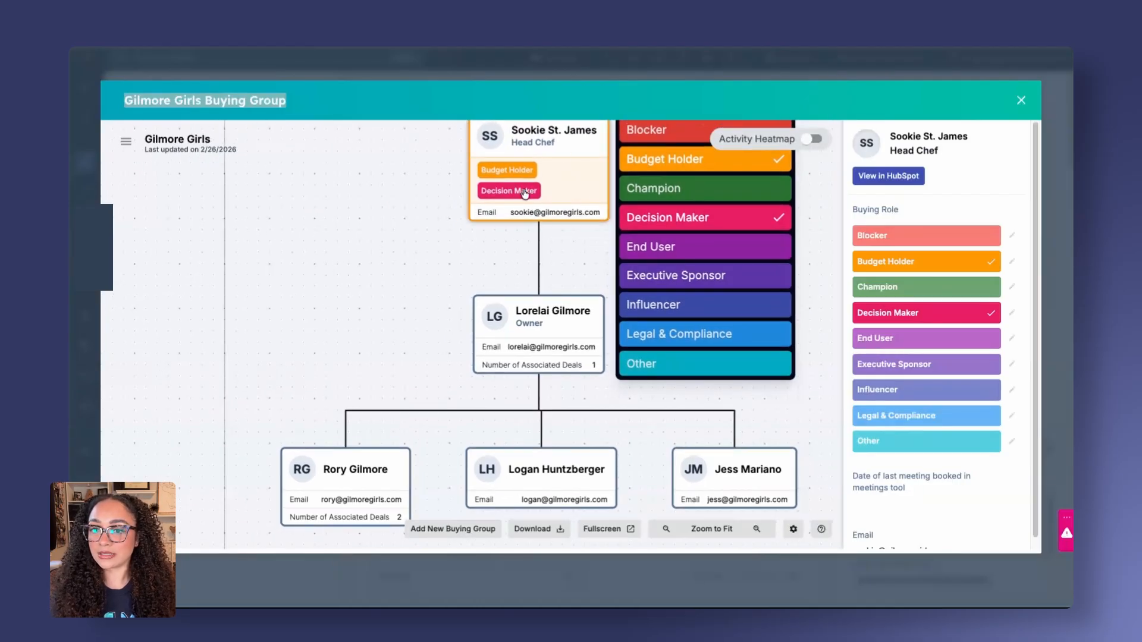
Assign the Owner contact the buying roles Decision Maker, Influencer and Legal & Compliance
{"action": "left_click", "coordinate": [565, 328]}
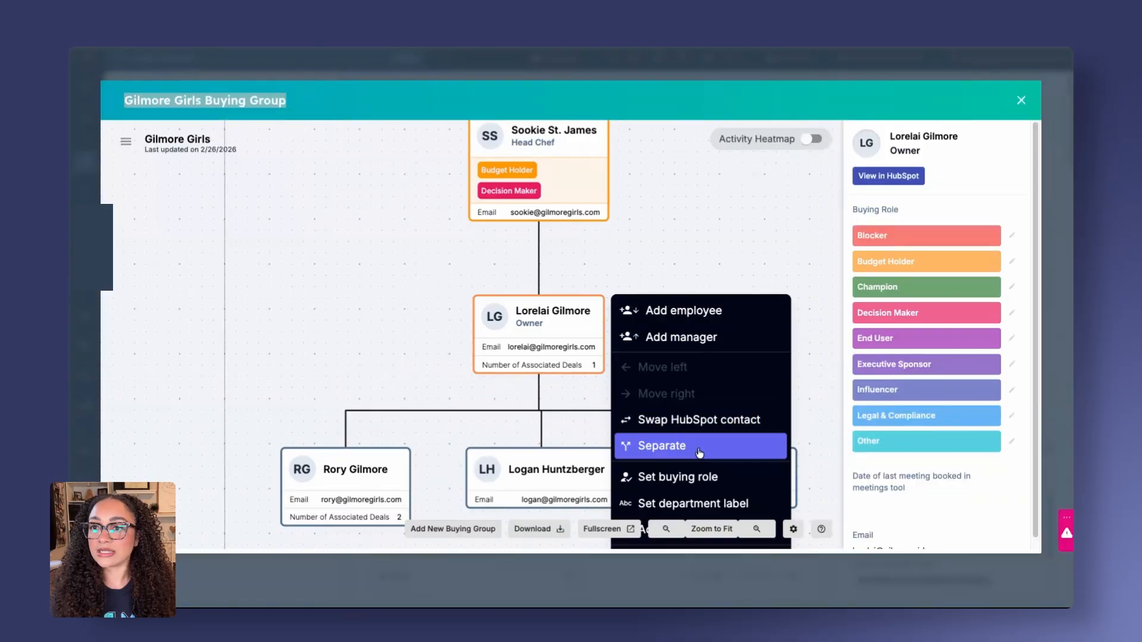
{"action": "left_click", "coordinate": [703, 475]}
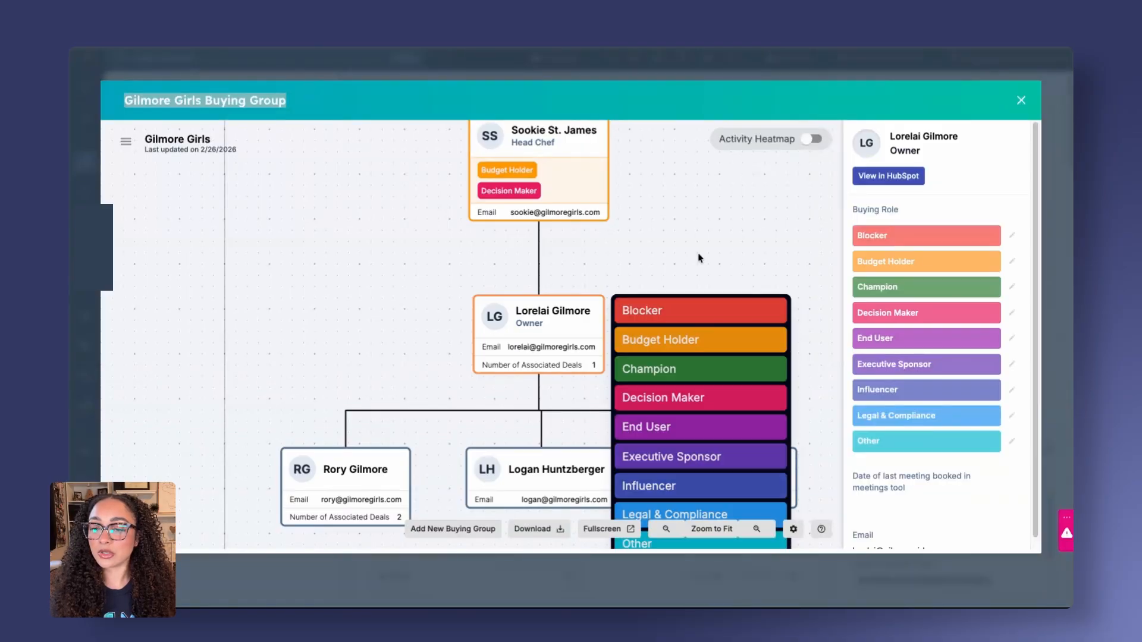
{"action": "left_click", "coordinate": [712, 407]}
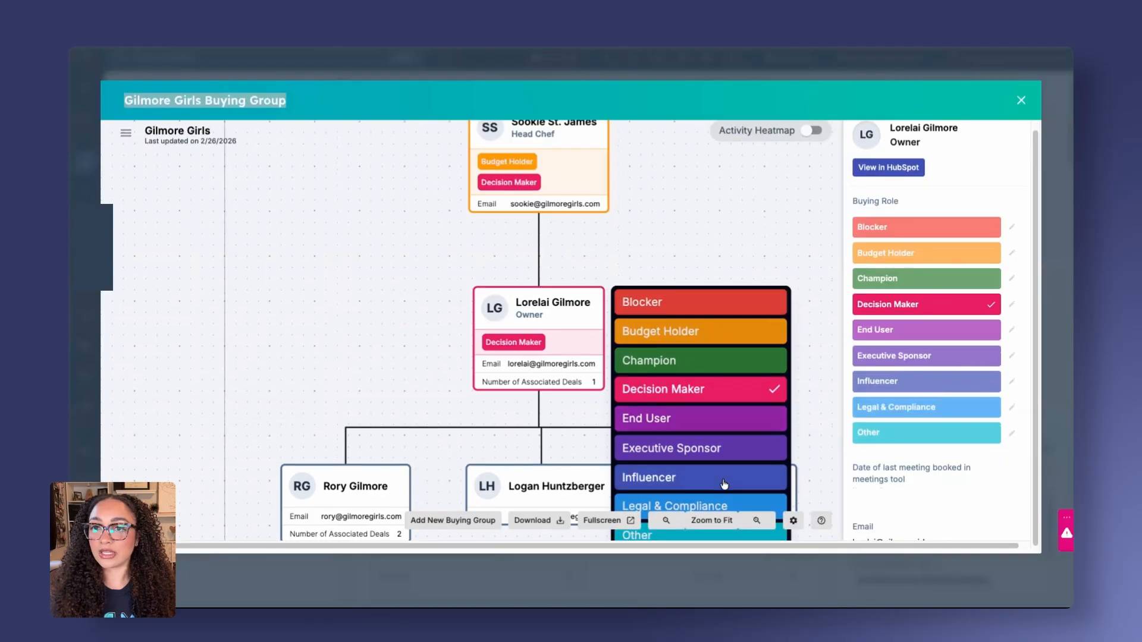
{"action": "left_click", "coordinate": [724, 484]}
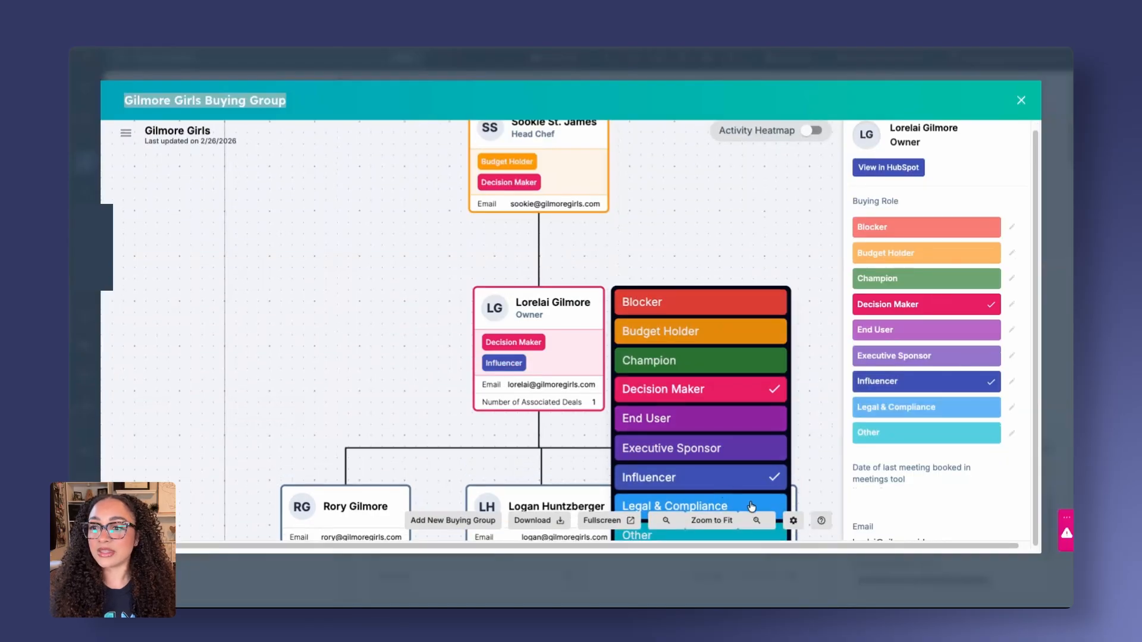
{"action": "left_click", "coordinate": [752, 506]}
{"action": "left_click", "coordinate": [706, 224]}
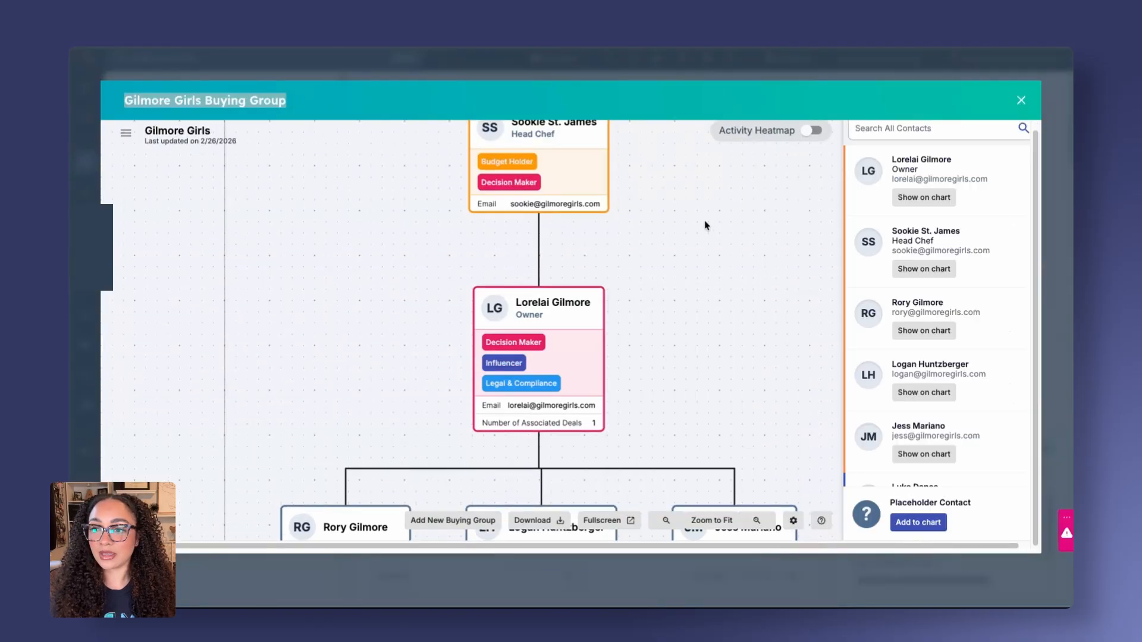
Set the first employee under the Owner to the Decision Maker buying role
{"action": "scroll", "coordinate": [685, 286], "scroll_direction": "down", "scroll_amount": 3}
{"action": "left_click", "coordinate": [374, 463]}
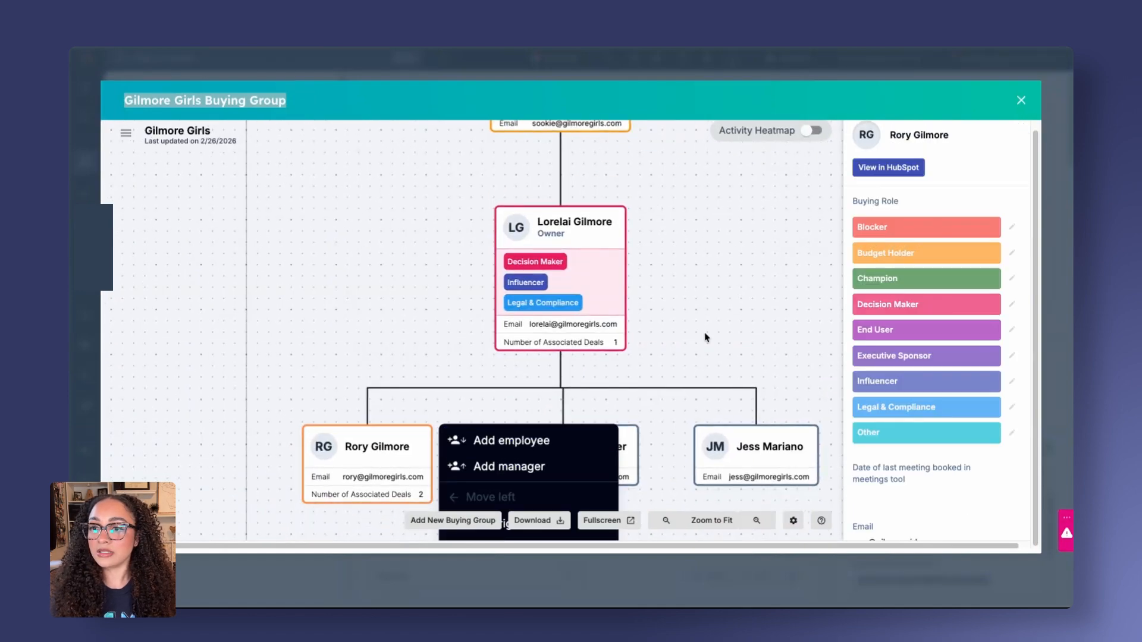
{"action": "scroll", "coordinate": [655, 357], "scroll_direction": "down", "scroll_amount": 2}
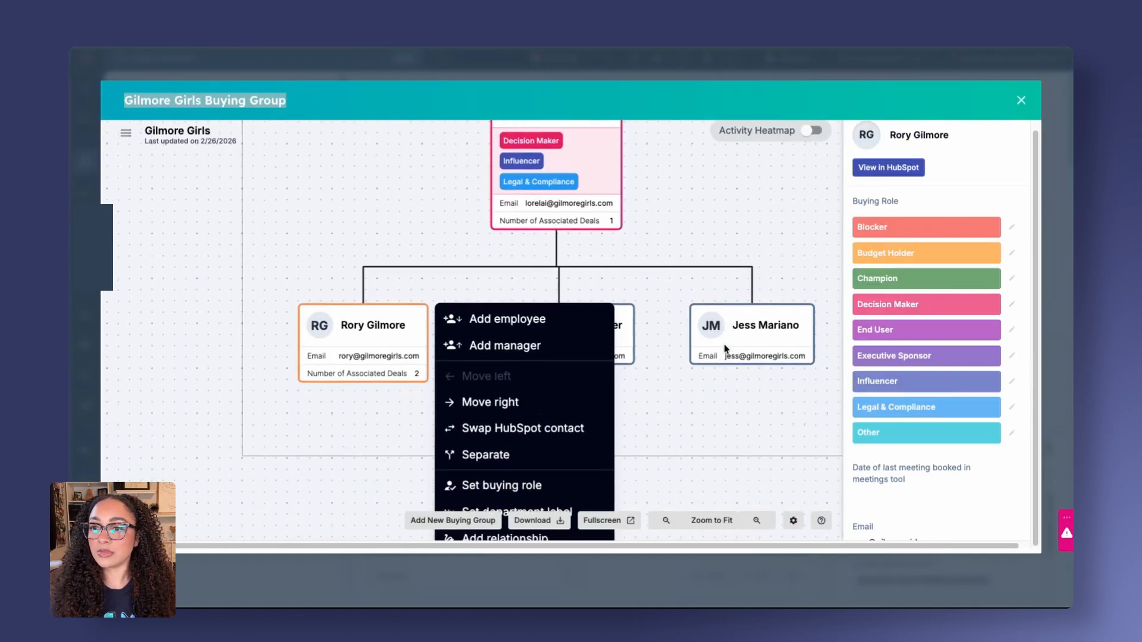
{"action": "left_click", "coordinate": [506, 483]}
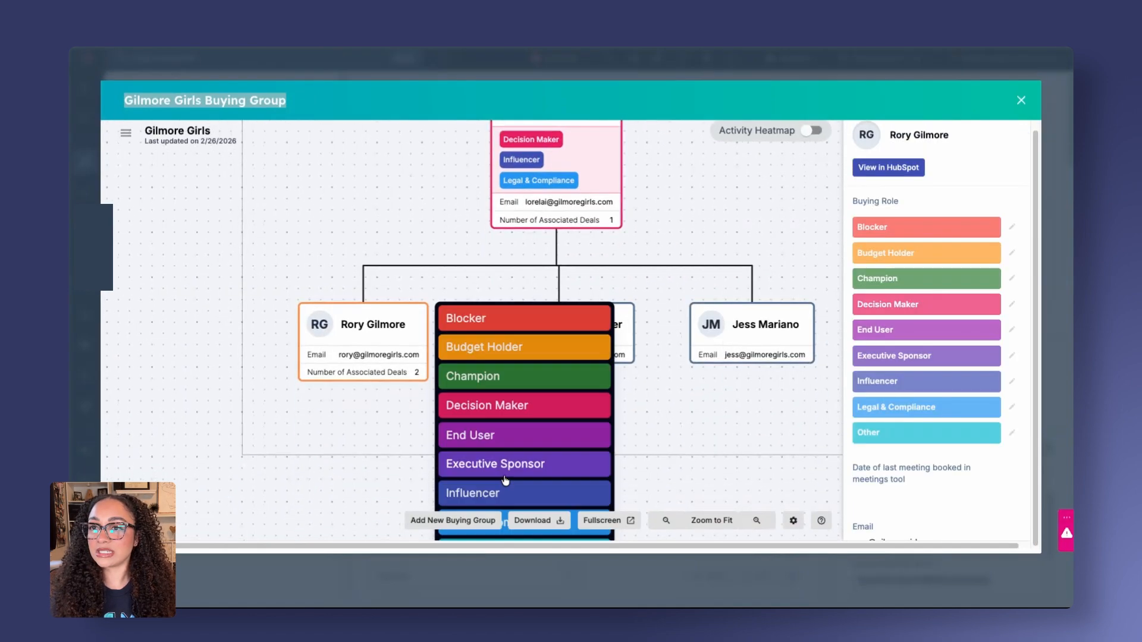
{"action": "left_click", "coordinate": [529, 411]}
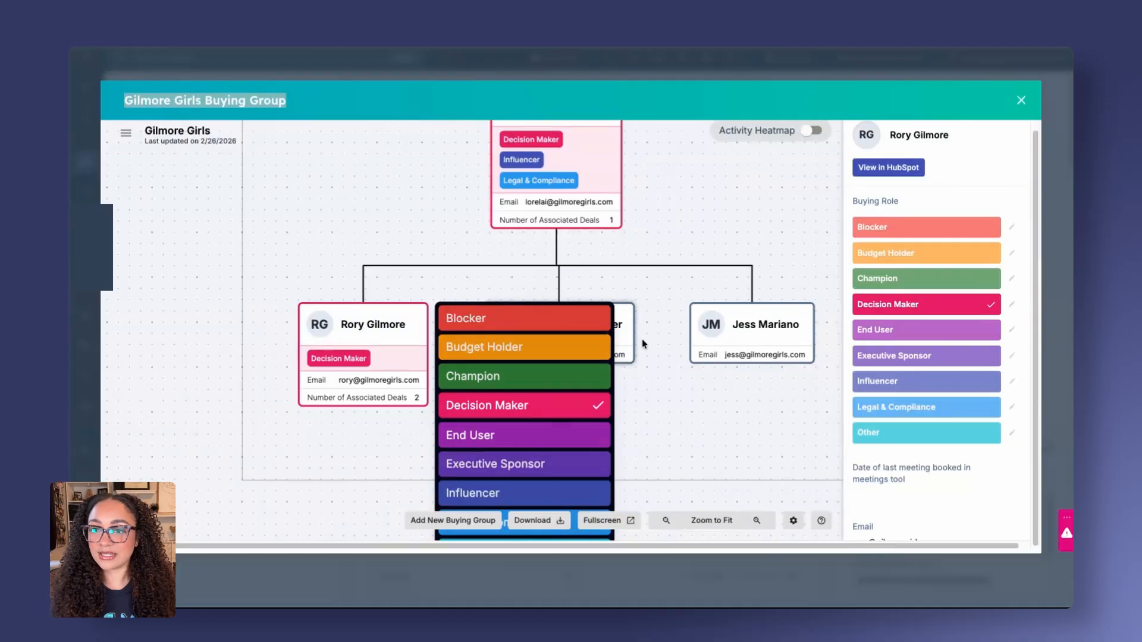
{"action": "left_click", "coordinate": [686, 265]}
Set the second employee under the Owner to the Blocker buying role
{"action": "left_click", "coordinate": [571, 319]}
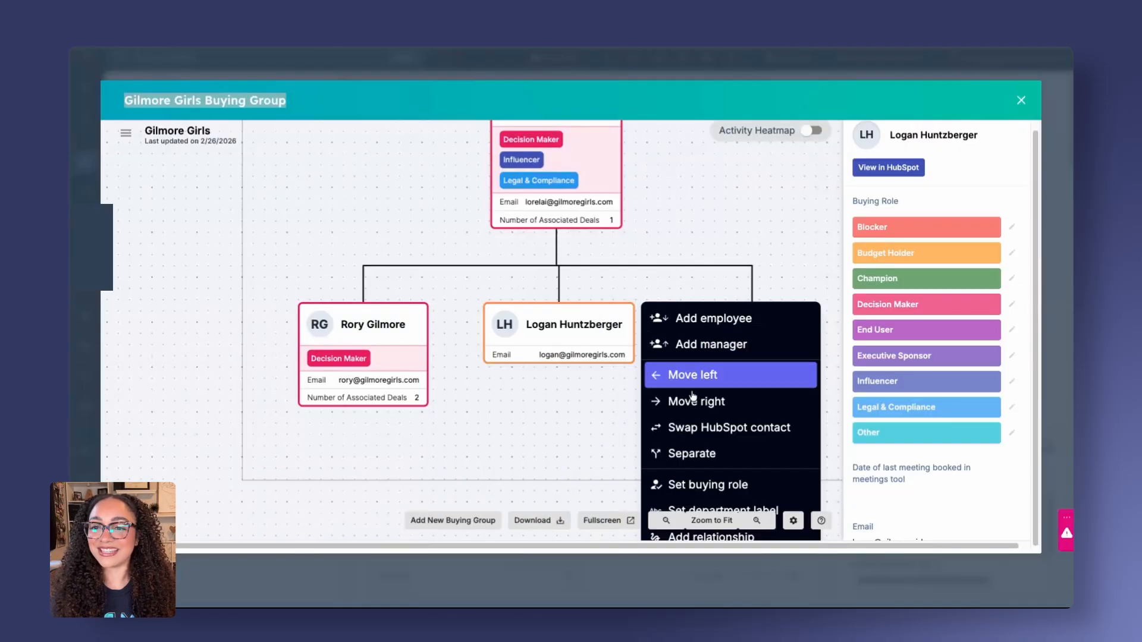
{"action": "left_click", "coordinate": [697, 487]}
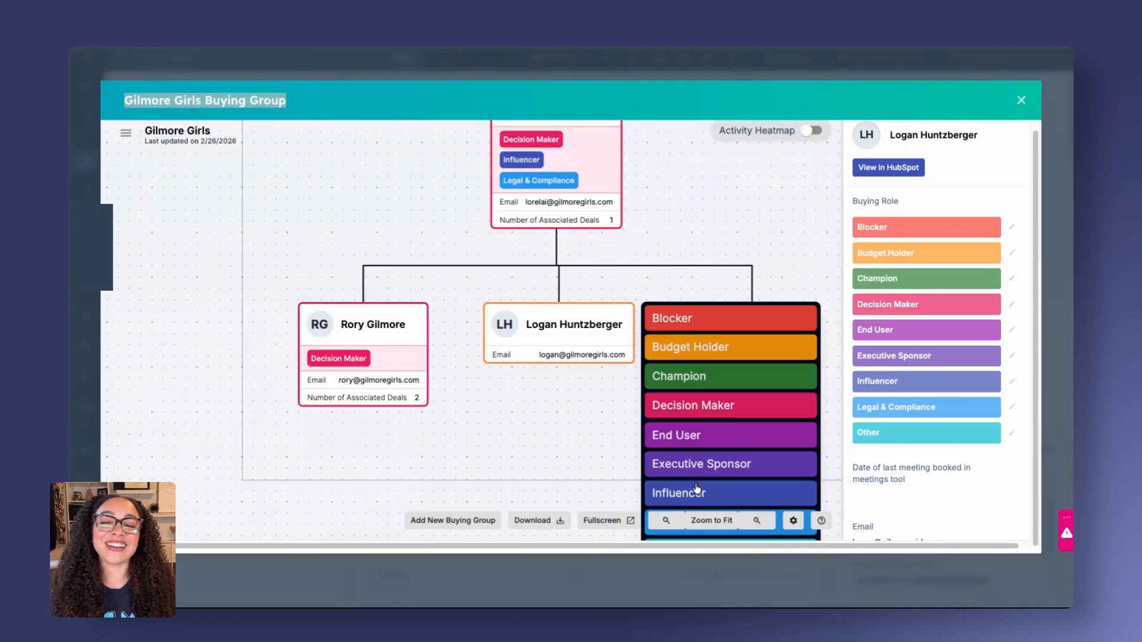
{"action": "left_click", "coordinate": [731, 321]}
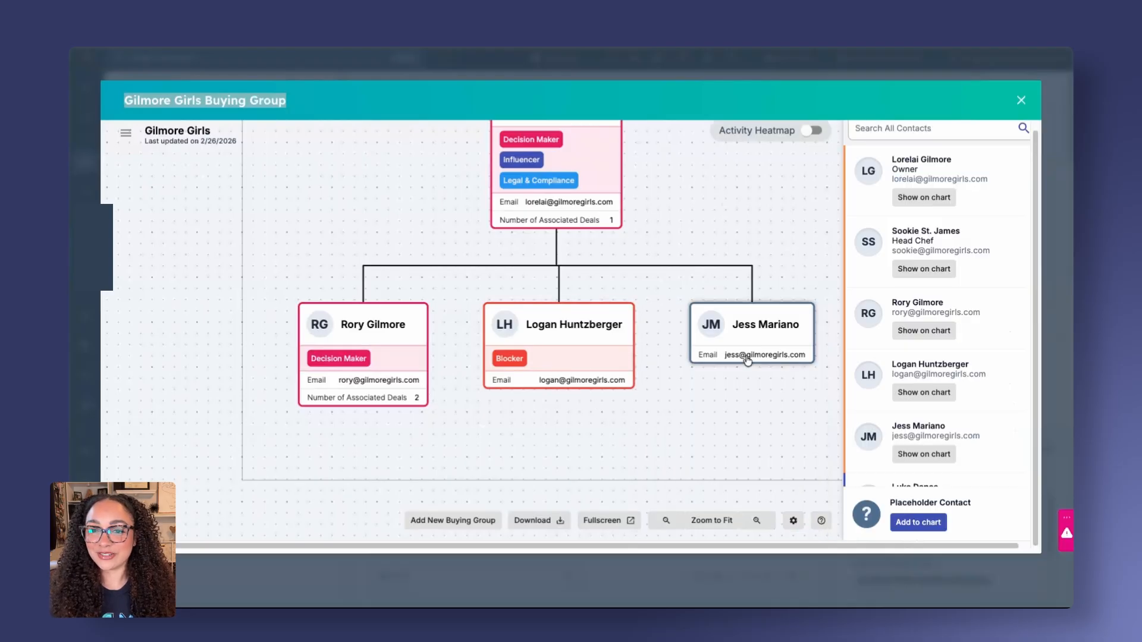
Set the third employee under the Owner to the Influencer buying role and zoom out to show the whole chart
{"action": "left_click", "coordinate": [749, 357]}
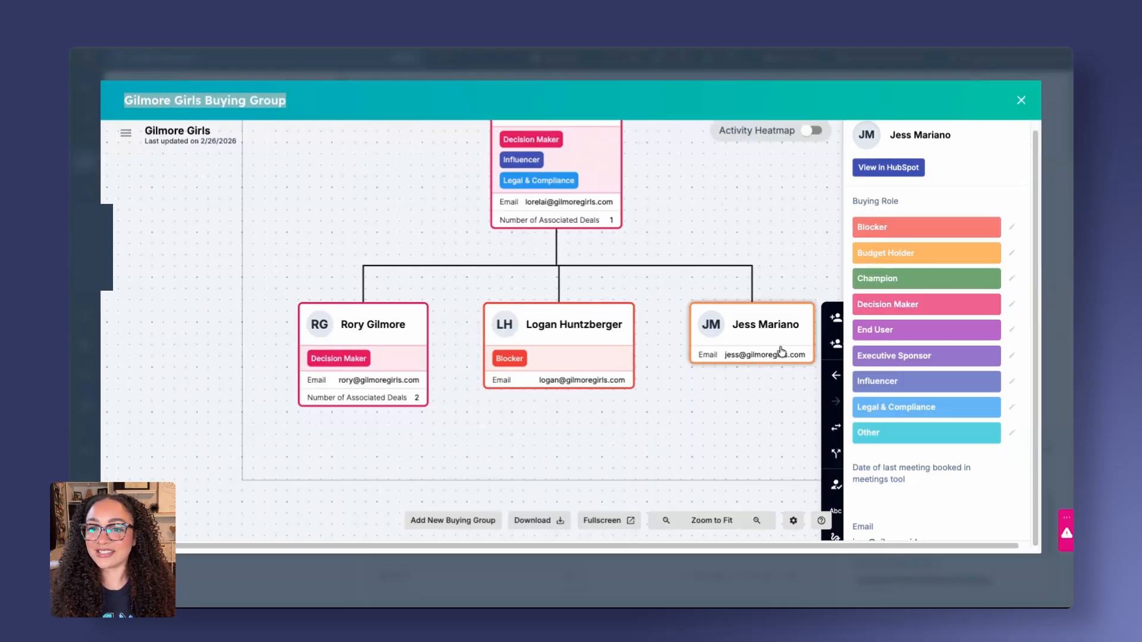
{"action": "scroll", "coordinate": [771, 434], "scroll_direction": "right", "scroll_amount": 3}
{"action": "scroll", "coordinate": [771, 435], "scroll_direction": "down", "scroll_amount": 1}
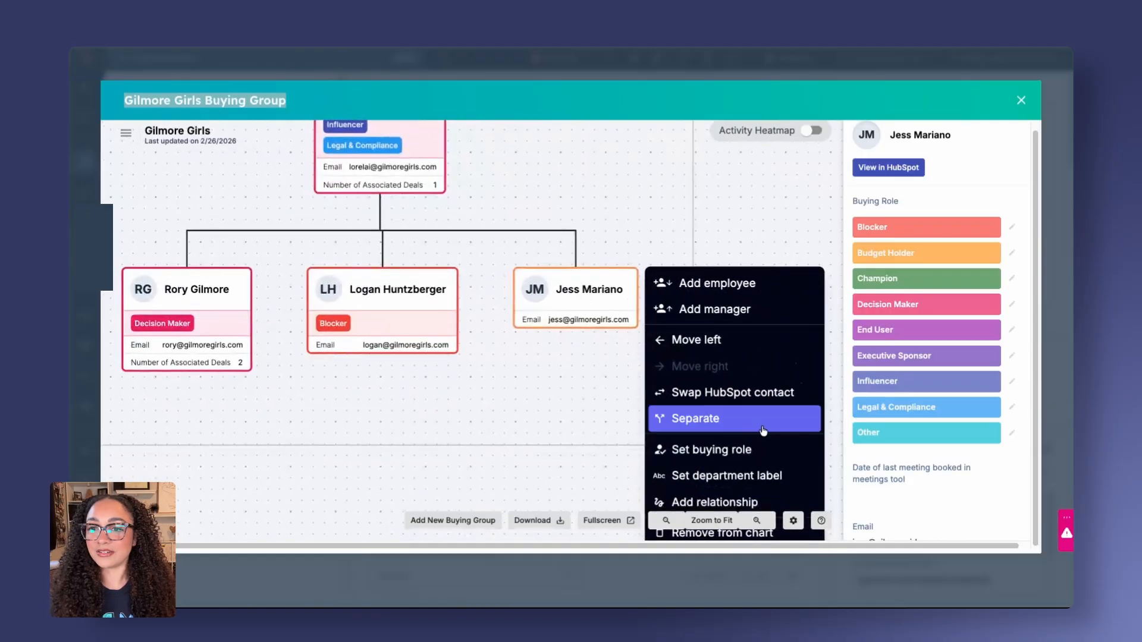
{"action": "left_click", "coordinate": [755, 454]}
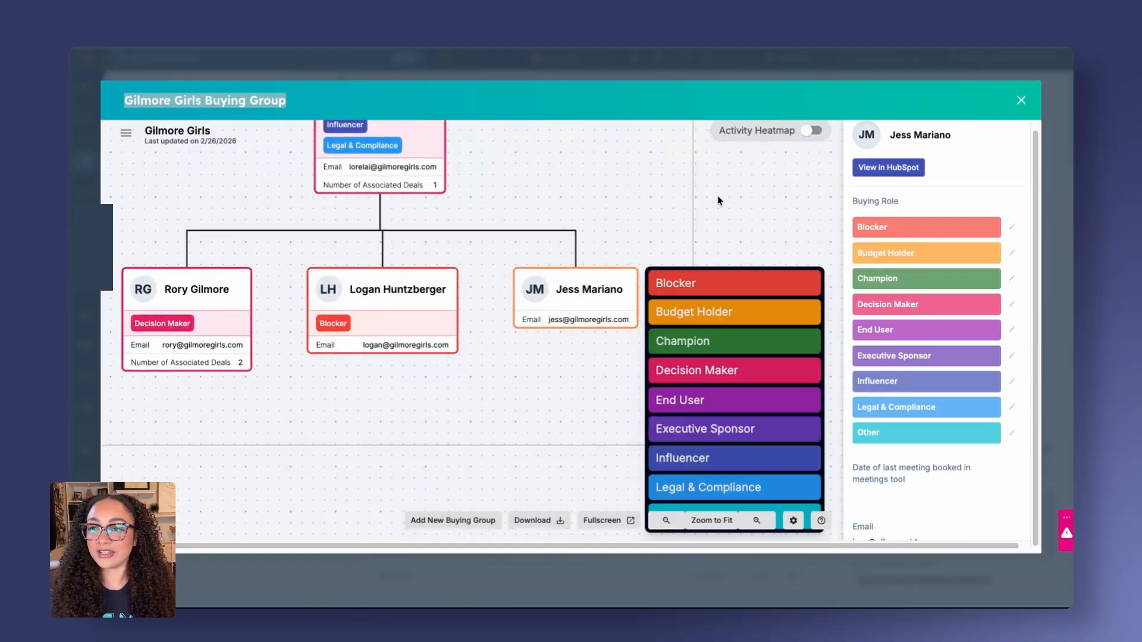
{"action": "scroll", "coordinate": [755, 398], "scroll_direction": "down", "scroll_amount": 1}
{"action": "left_click", "coordinate": [738, 421]}
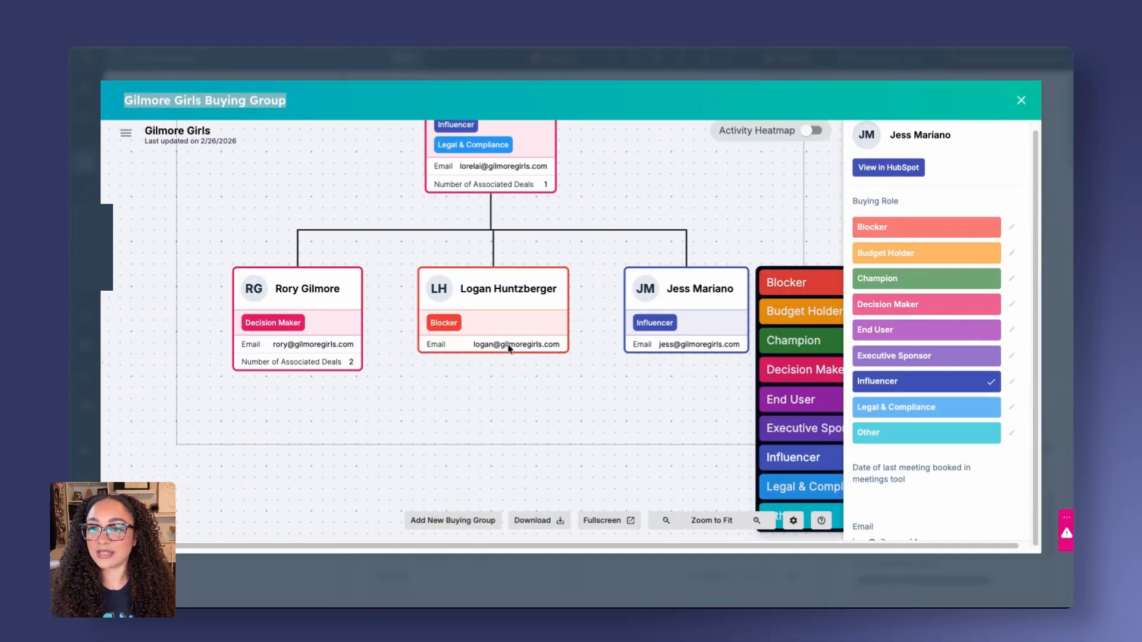
{"action": "scroll", "coordinate": [681, 255], "scroll_direction": "up", "scroll_amount": 3}
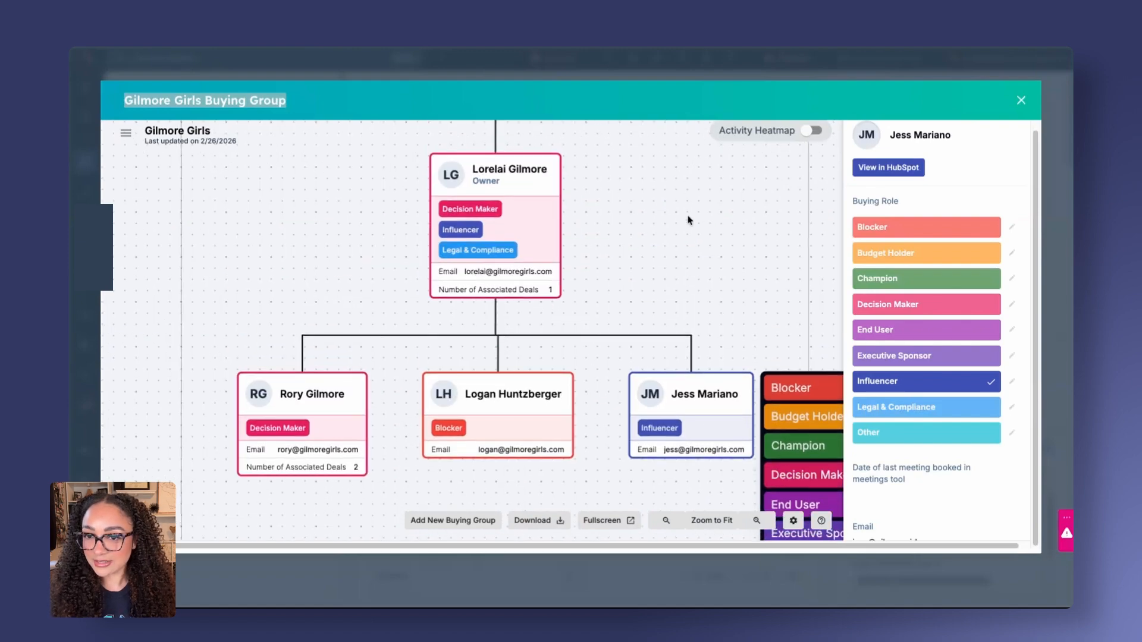
{"action": "left_click", "coordinate": [666, 520]}
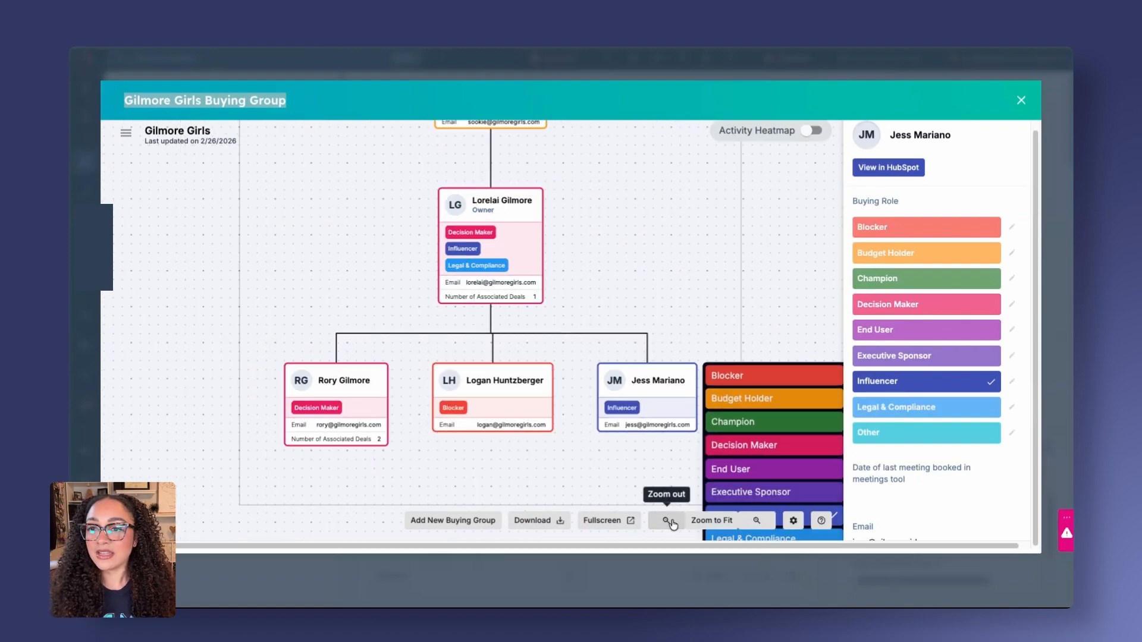
{"action": "left_click", "coordinate": [666, 520]}
{"action": "left_click", "coordinate": [662, 273]}
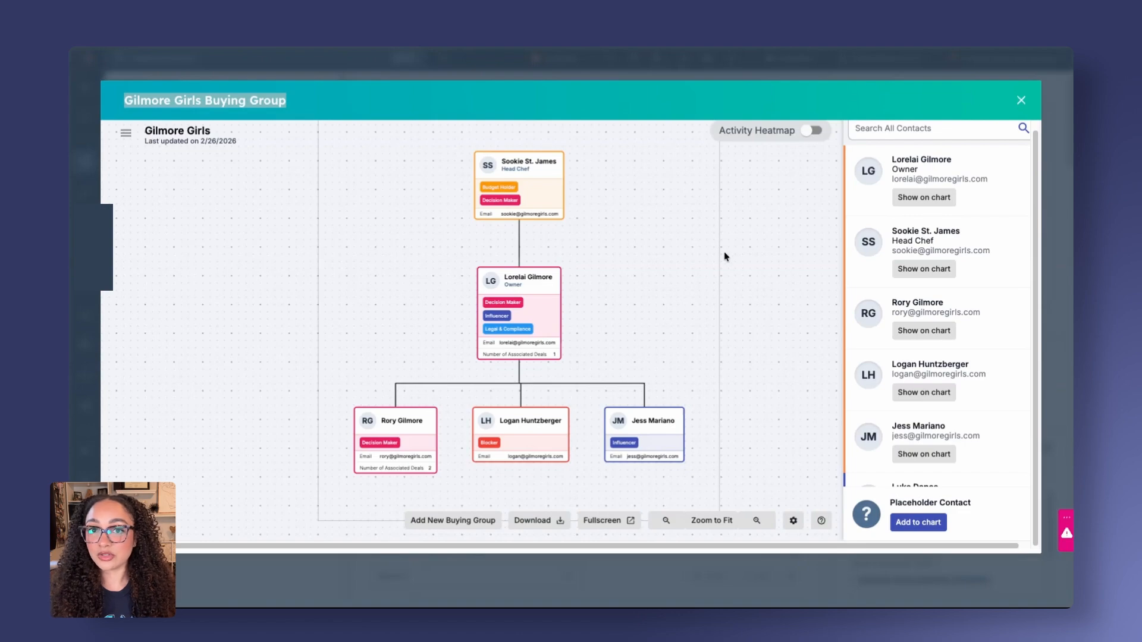
Explore the activity heatmap over a 2-month range for sales and marketing activity, then switch it off
{"action": "left_click", "coordinate": [812, 130]}
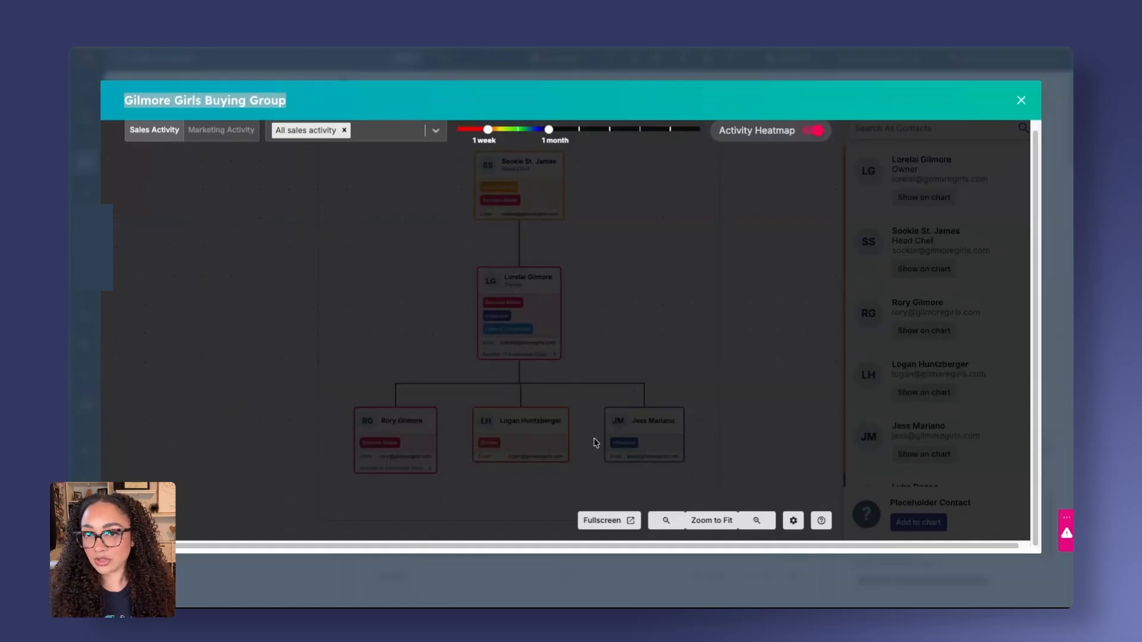
{"action": "mouse_move", "coordinate": [548, 131]}
{"action": "left_mouse_down"}
{"action": "mouse_move", "coordinate": [671, 131]}
{"action": "mouse_move", "coordinate": [580, 131]}
{"action": "left_mouse_up"}
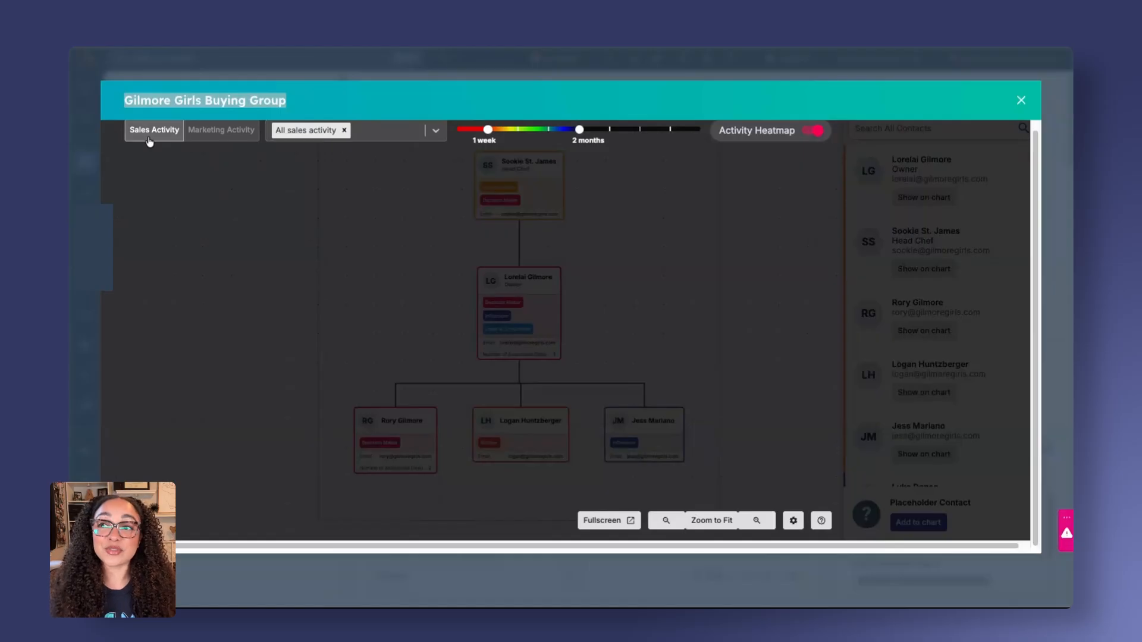
{"action": "left_click", "coordinate": [225, 139]}
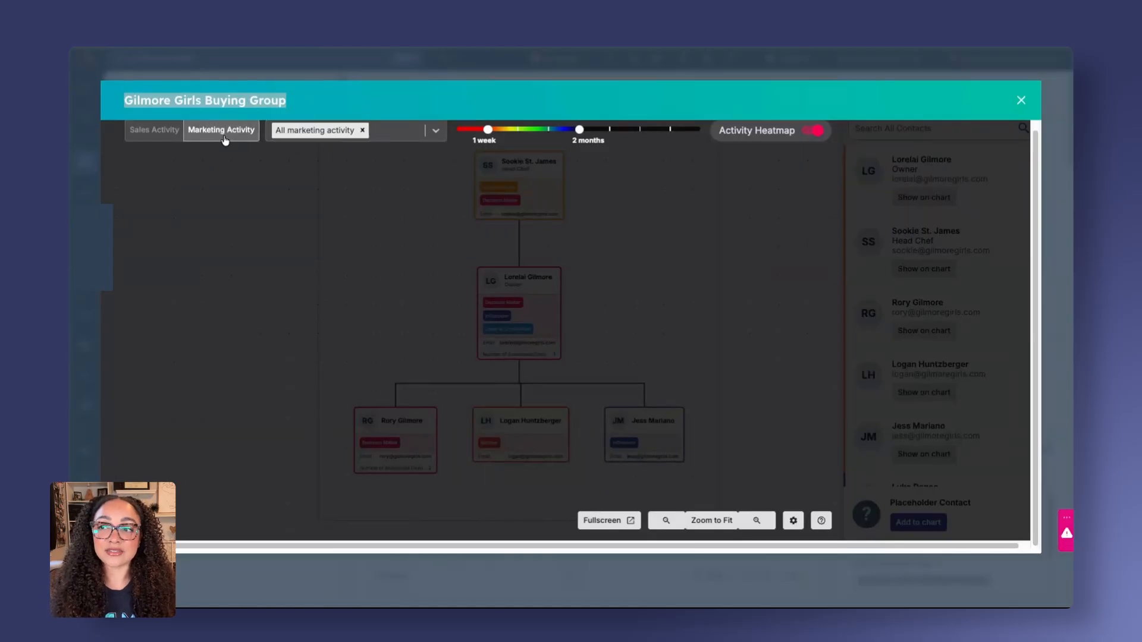
{"action": "left_click", "coordinate": [169, 139]}
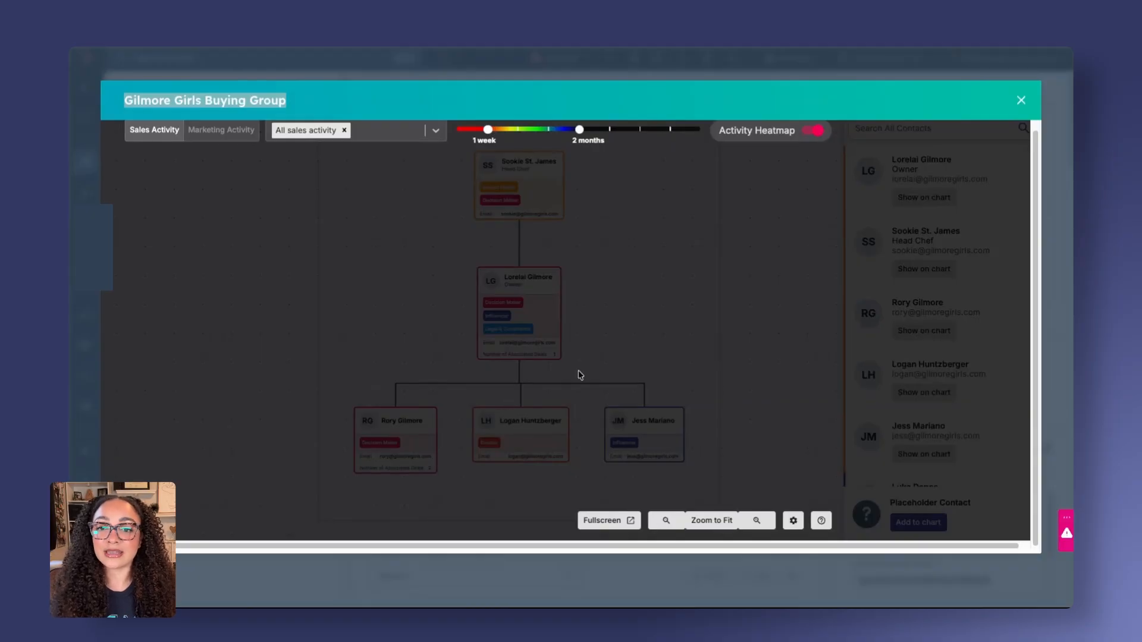
{"action": "left_click", "coordinate": [818, 131]}
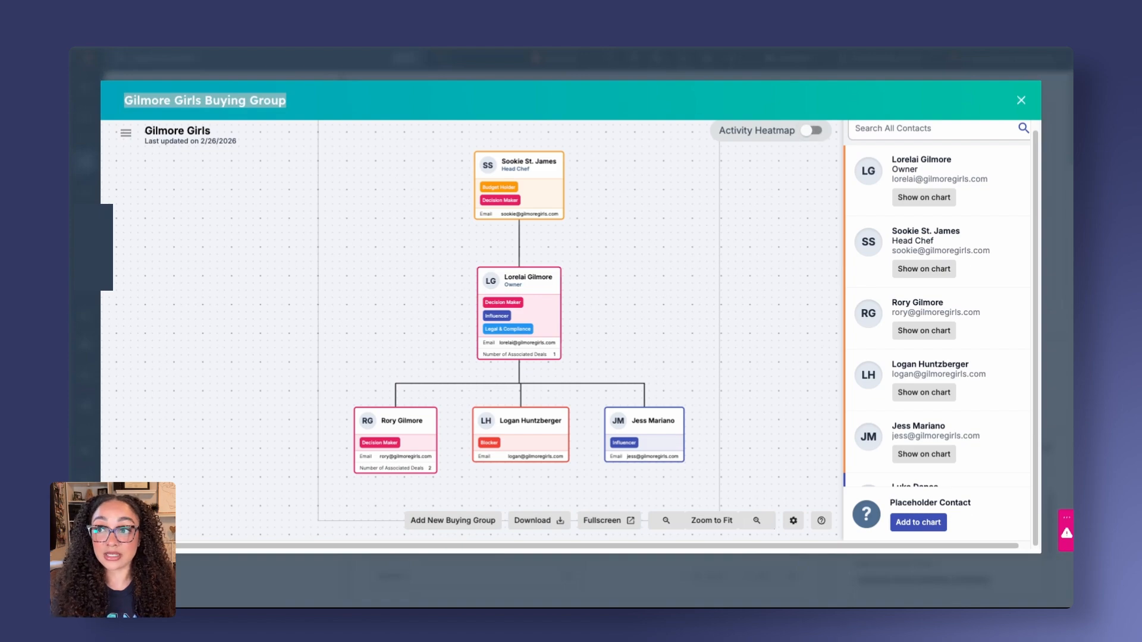